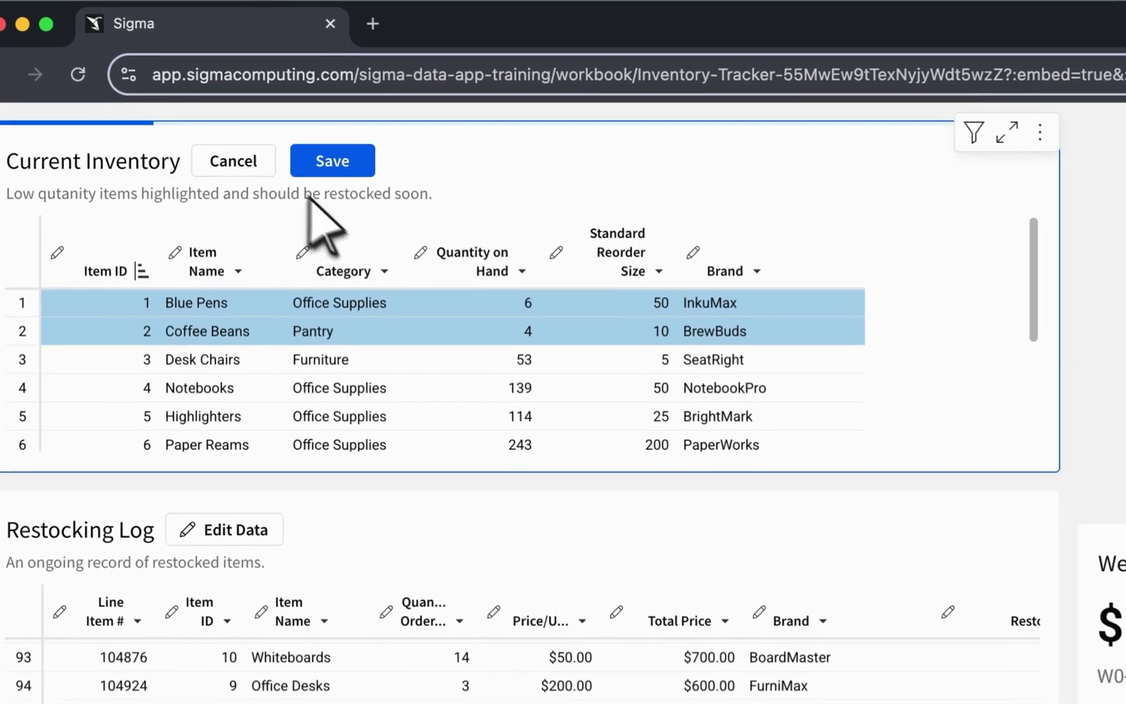
# Save Coffee Beans' Standard Reorder Size as 12, then log a 15-unit Coffee Beans restock.
pyautogui.doubleClick(661, 330)
pyautogui.press('BackSpace')
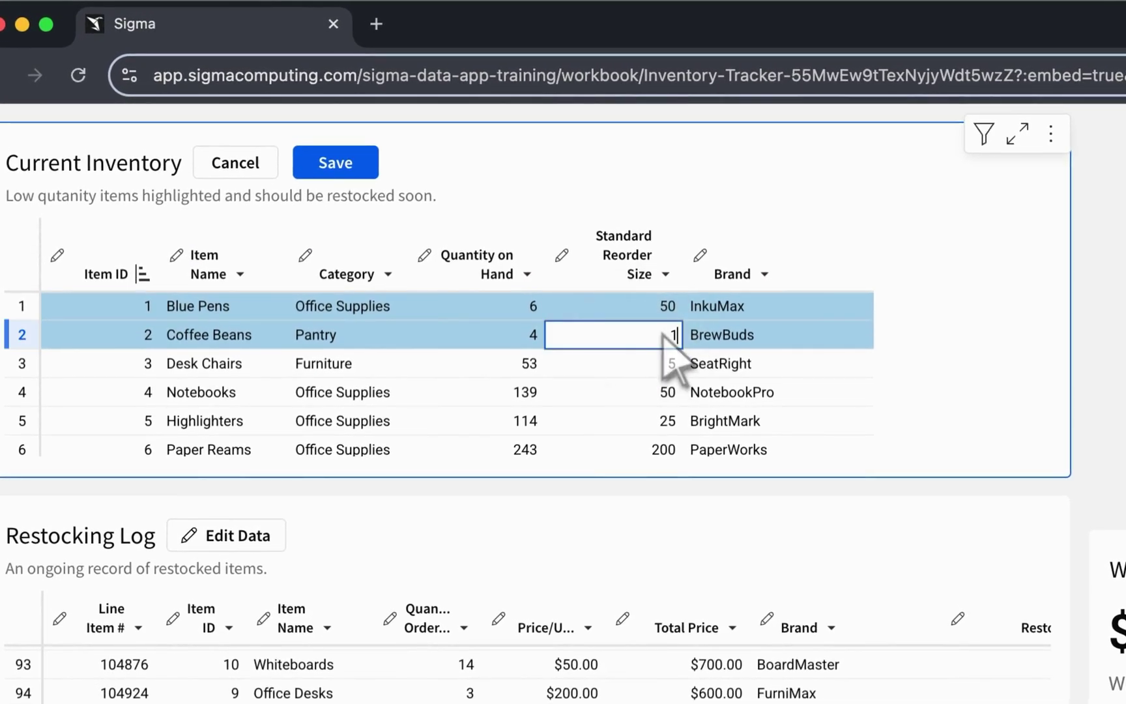
pyautogui.press('Return')
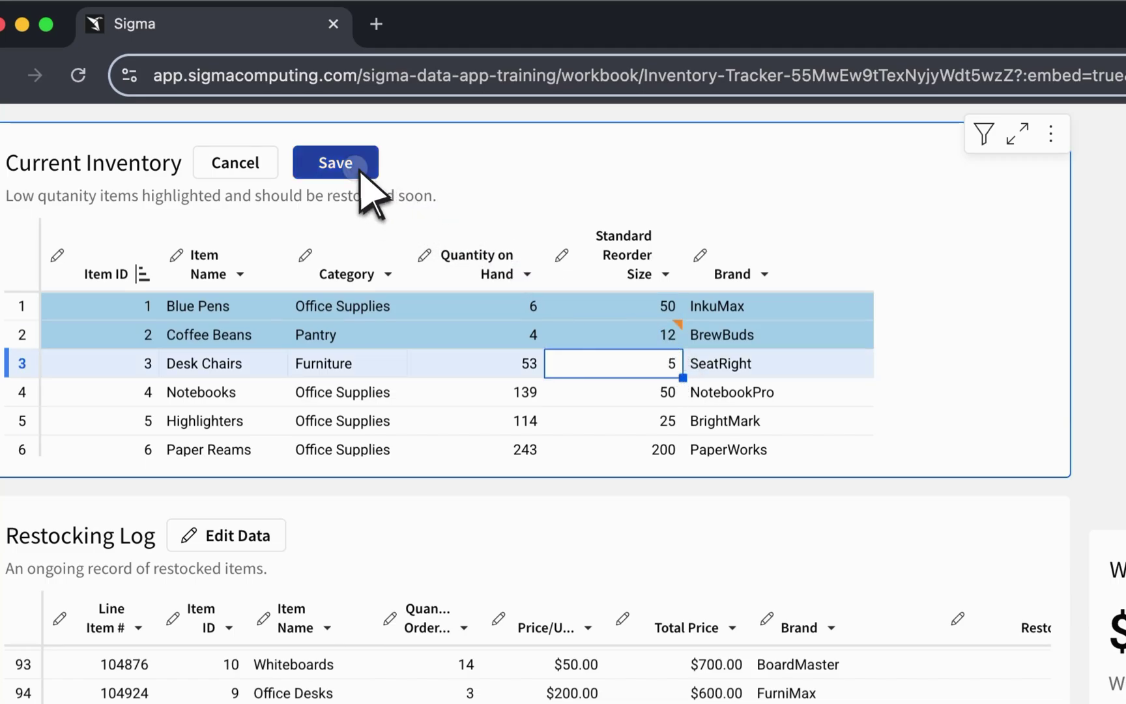
pyautogui.click(358, 169)
pyautogui.click(365, 238)
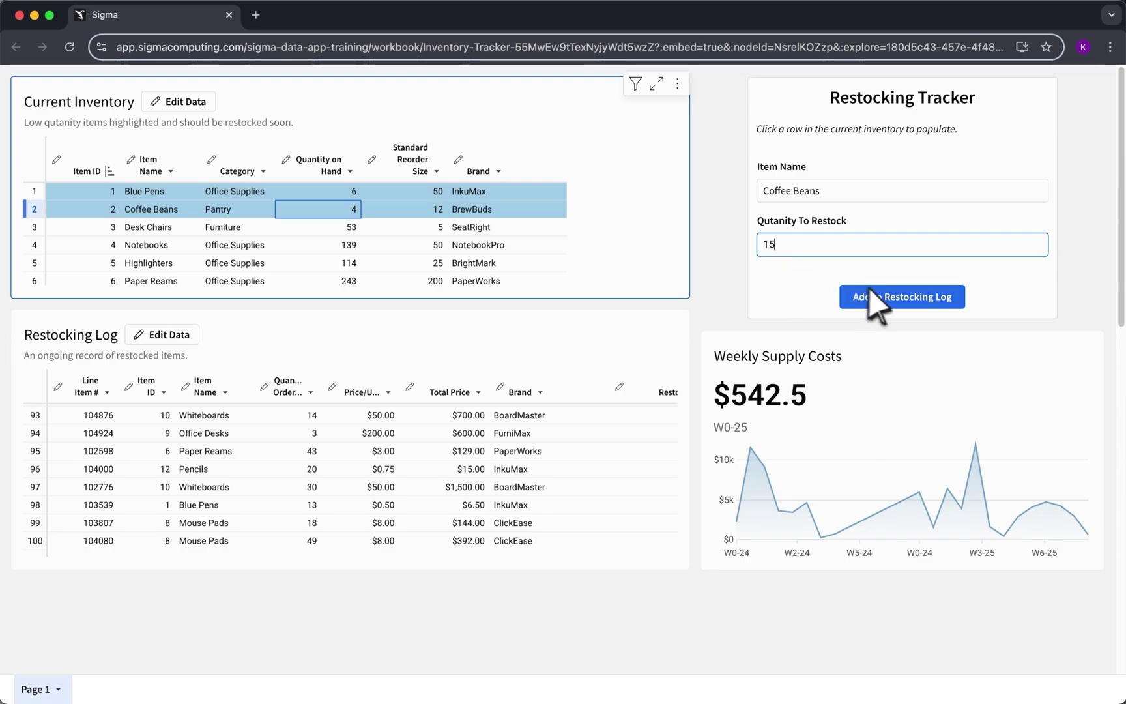
pyautogui.click(912, 295)
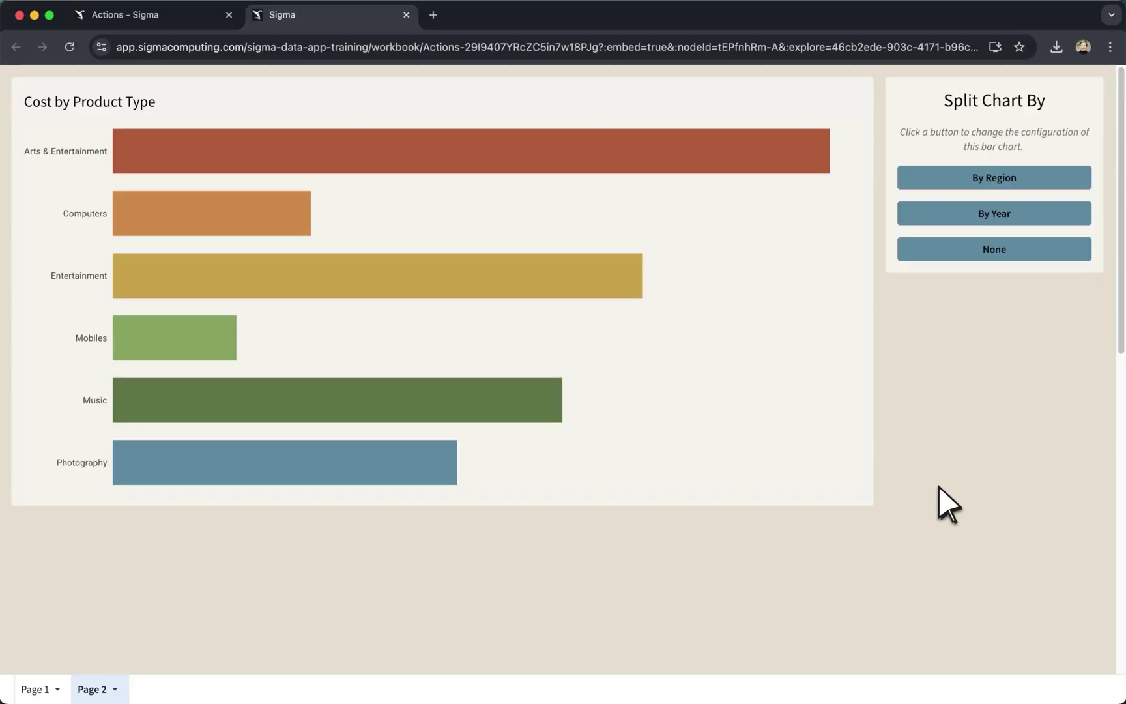
pyautogui.click(1001, 181)
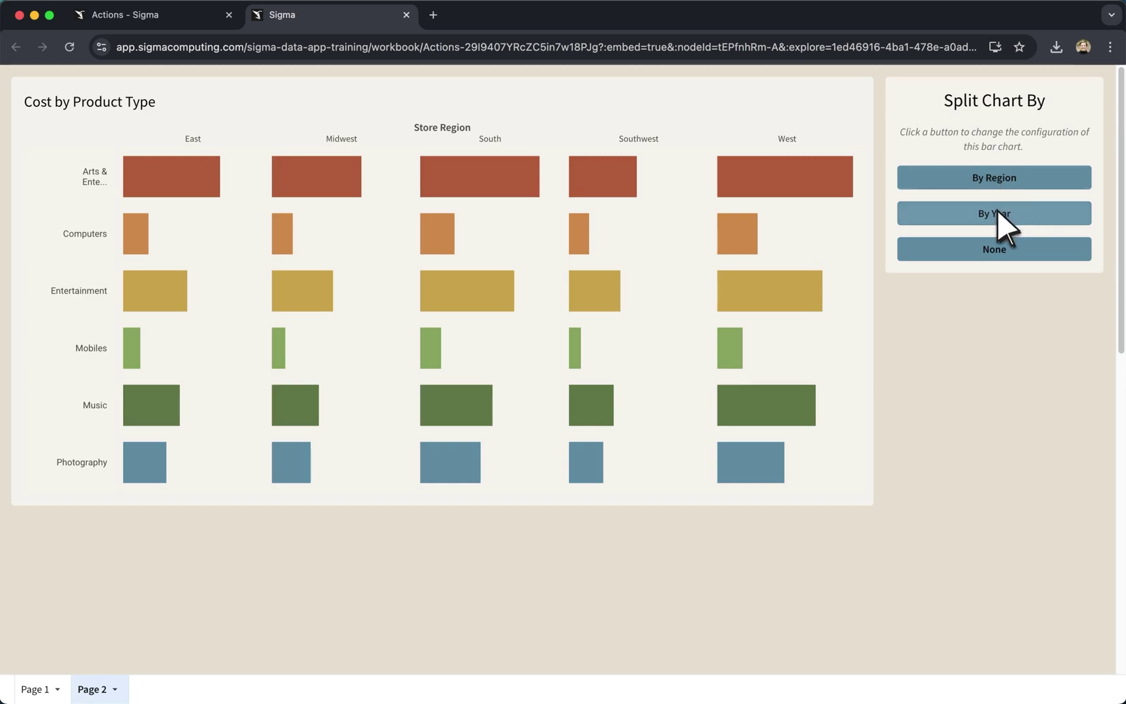
pyautogui.click(997, 212)
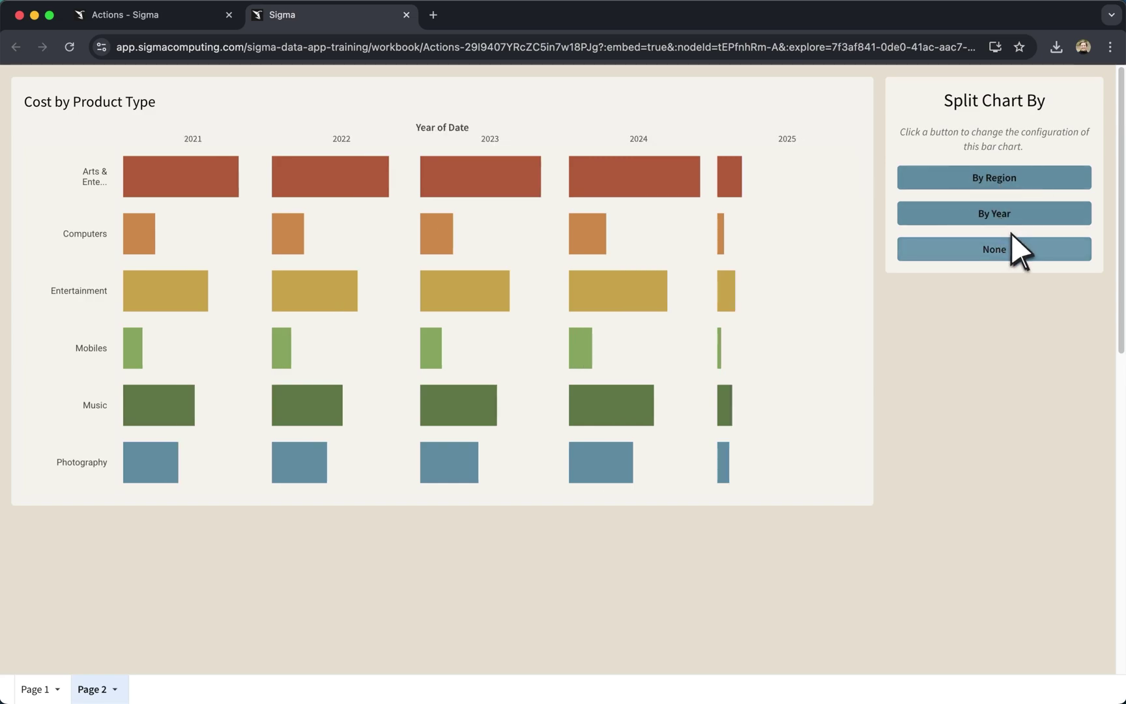
pyautogui.click(1017, 245)
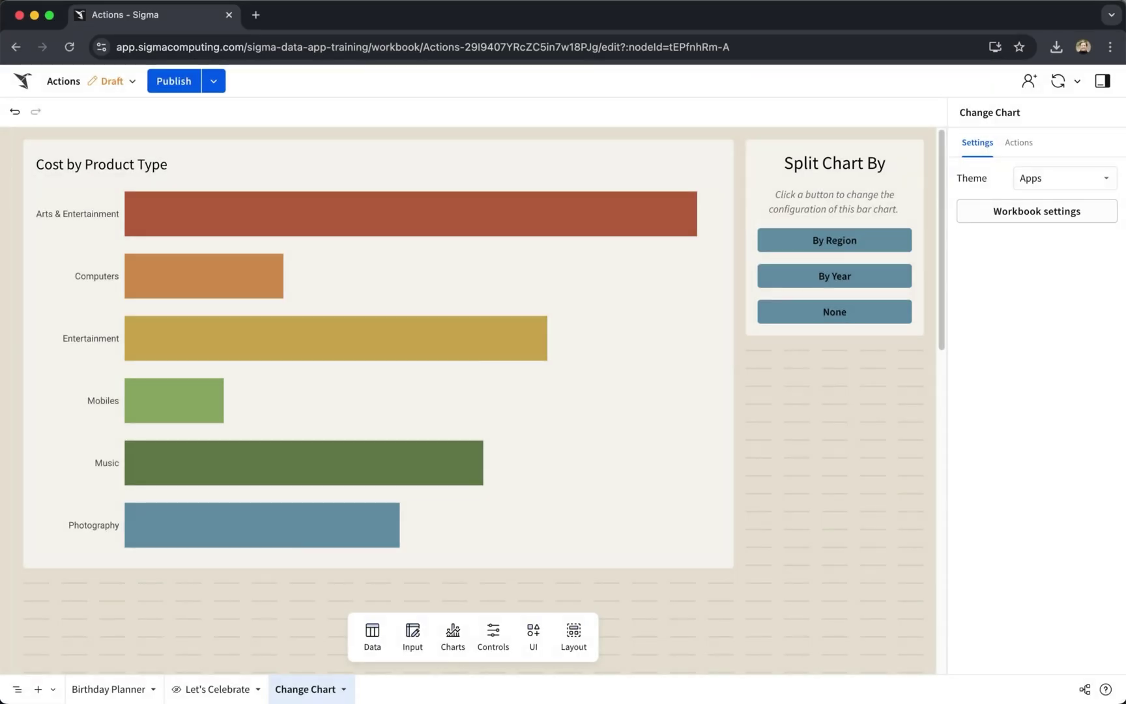
# Add a Modify element on-click action to By Region targeting the Cost by Product Type chart.
pyautogui.click(882, 246)
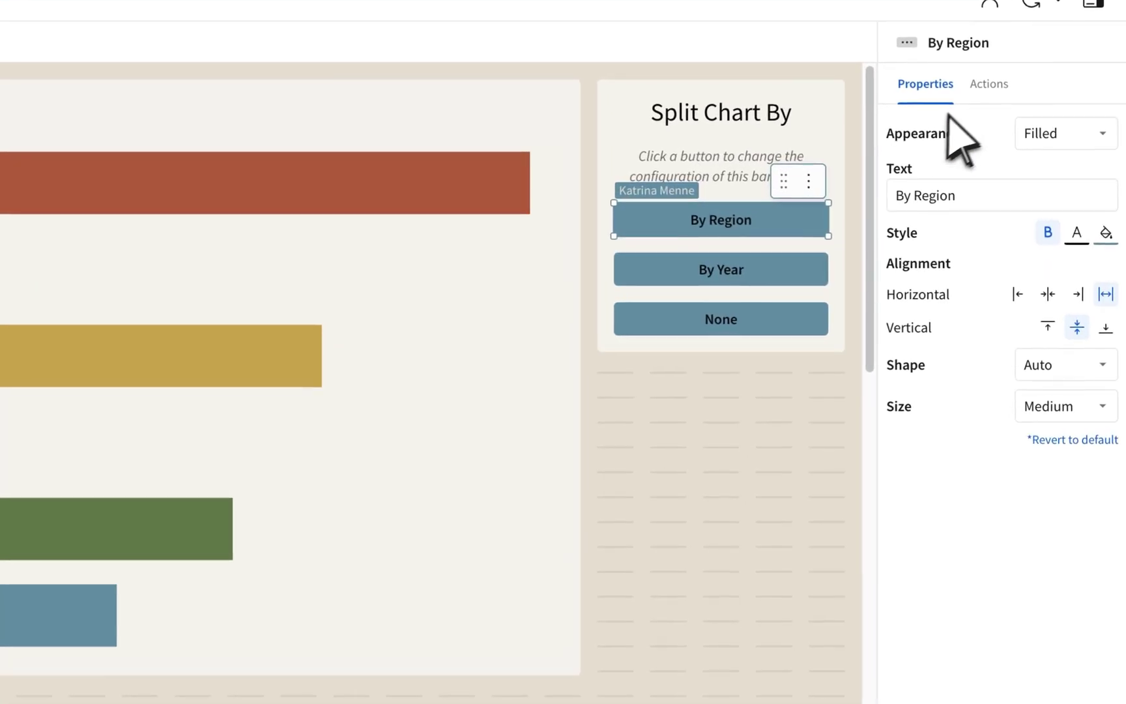
pyautogui.click(1027, 143)
pyautogui.click(1065, 212)
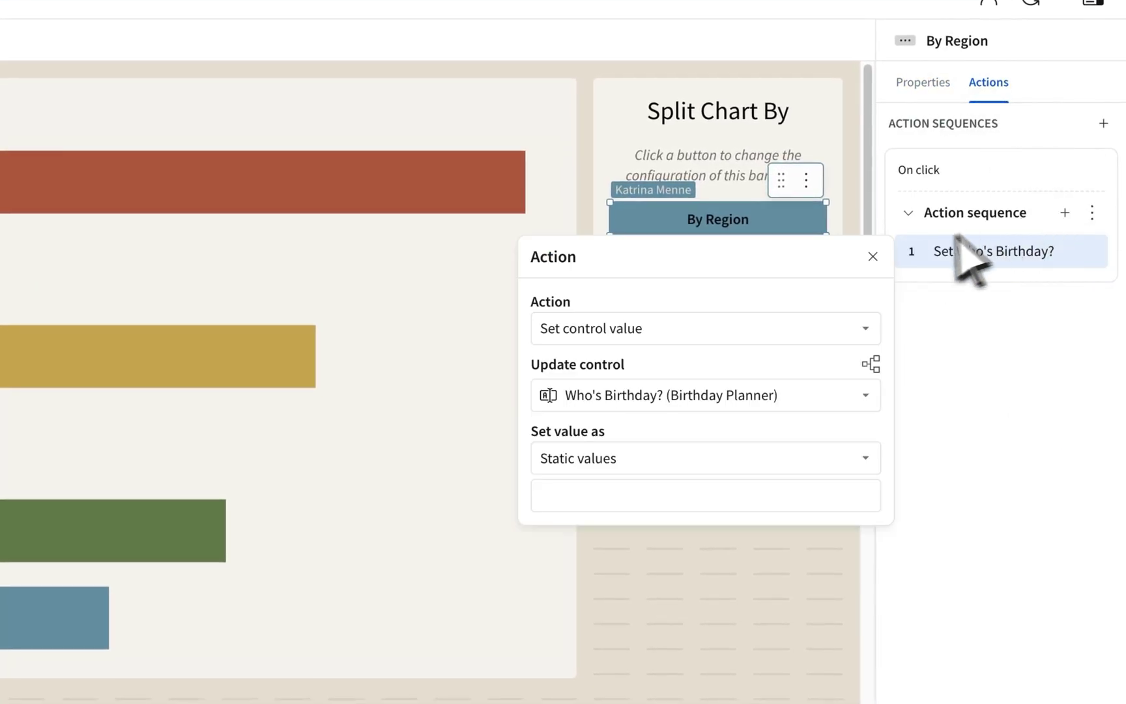
pyautogui.click(730, 328)
pyautogui.write('modi')
pyautogui.click(724, 363)
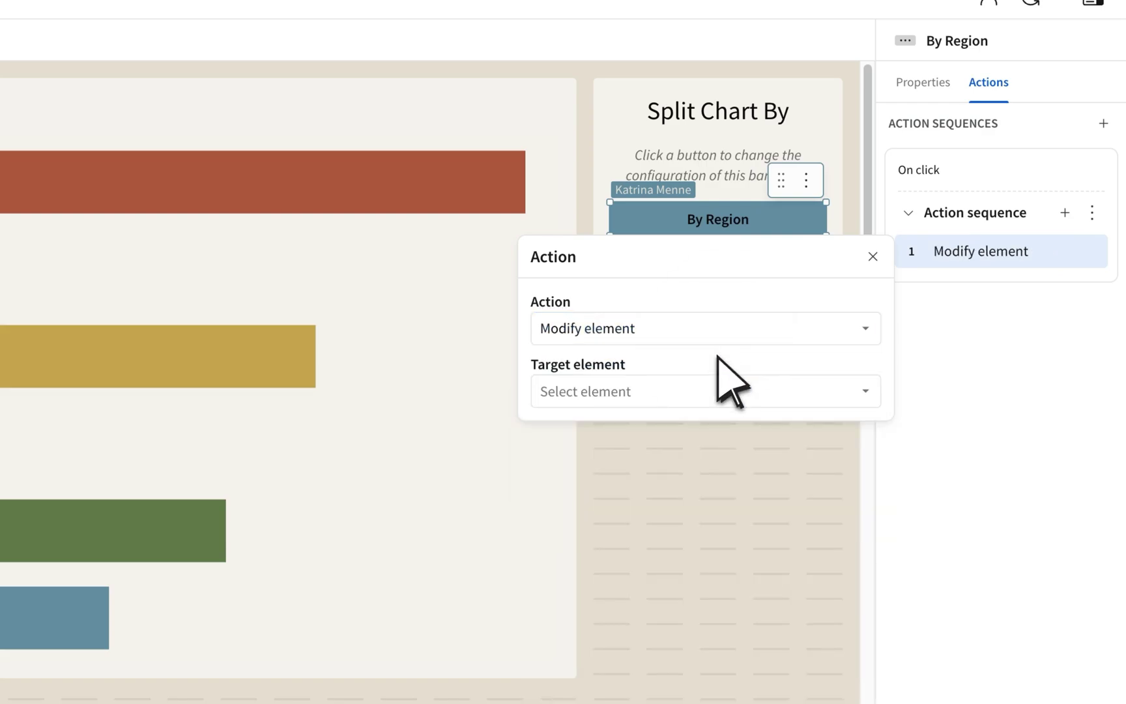
pyautogui.click(700, 389)
pyautogui.write('cos')
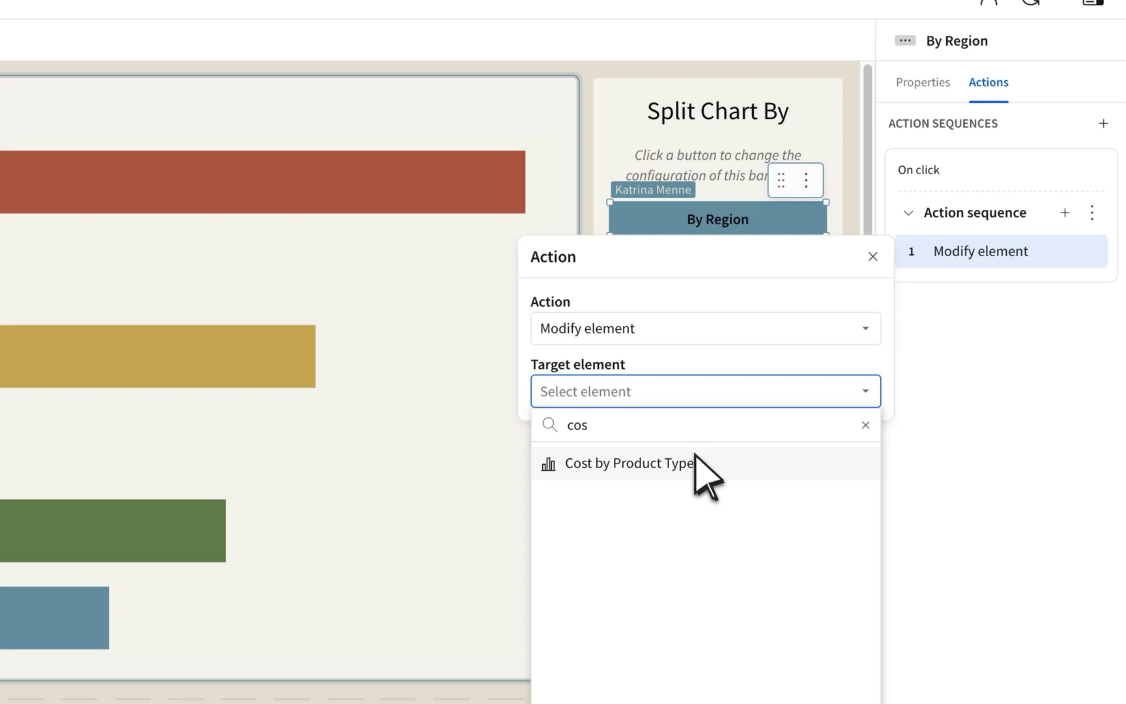
pyautogui.click(695, 462)
# Make the action move the Store Region column to the chart's trellis column.
pyautogui.click(695, 457)
pyautogui.write('move')
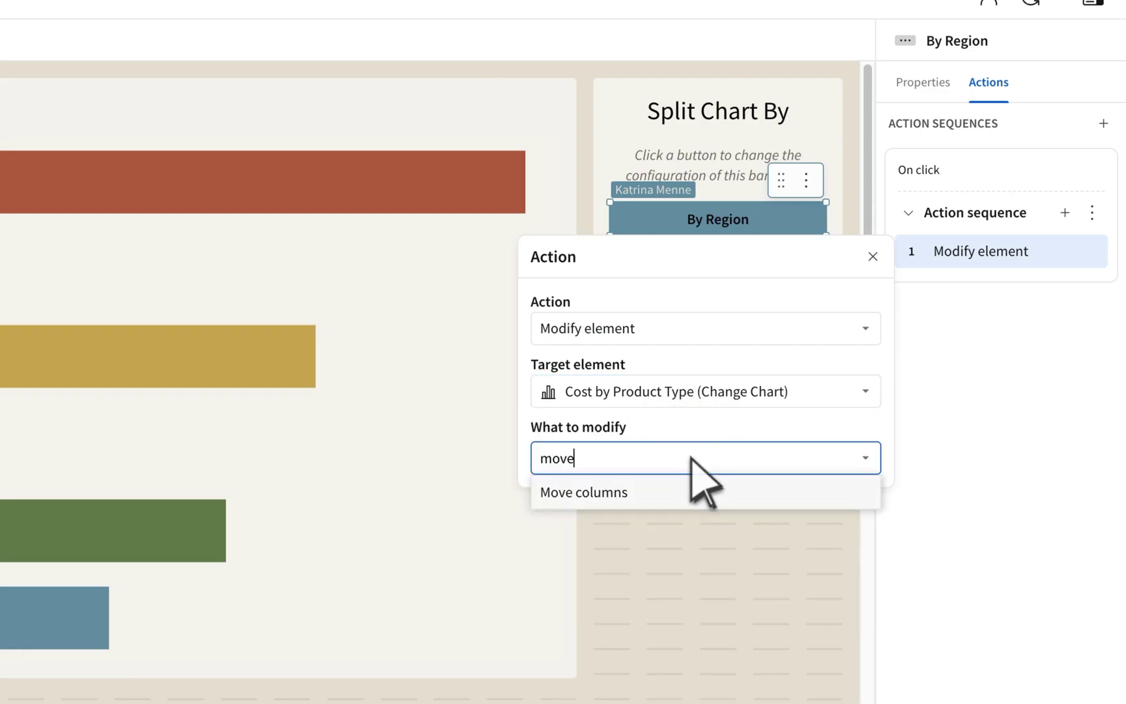
pyautogui.click(692, 492)
pyautogui.click(696, 497)
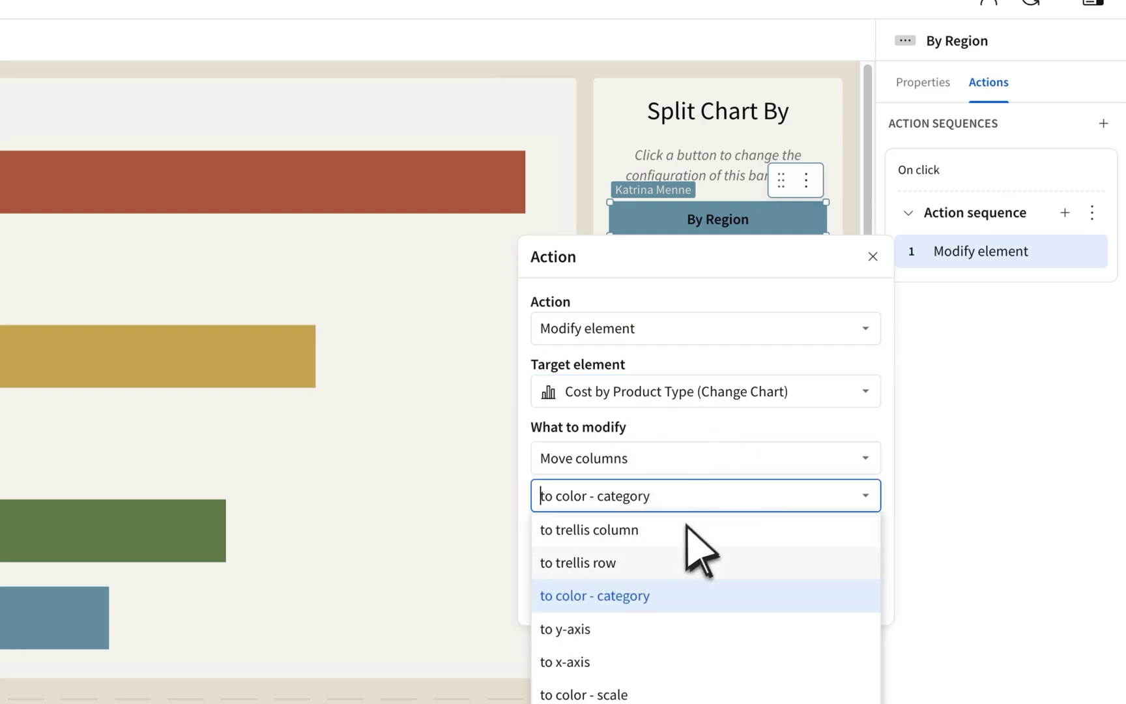
pyautogui.click(672, 531)
pyautogui.scroll(-2, 658, 521)
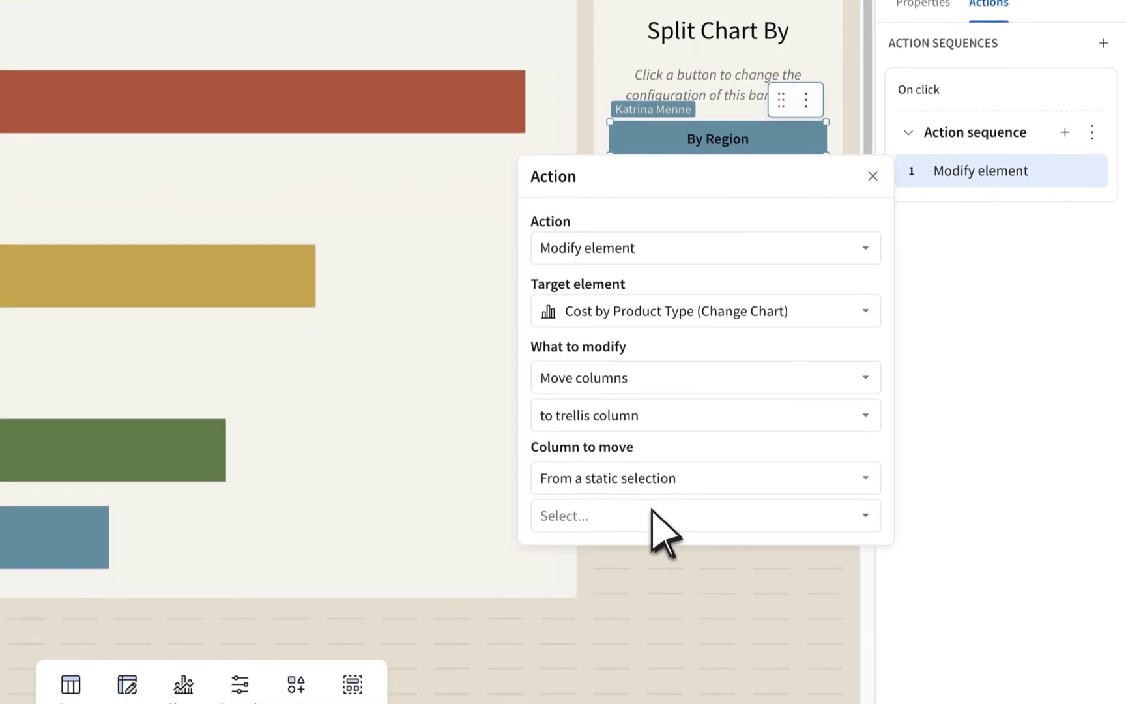
pyautogui.click(652, 512)
pyautogui.write('store')
pyautogui.click(658, 474)
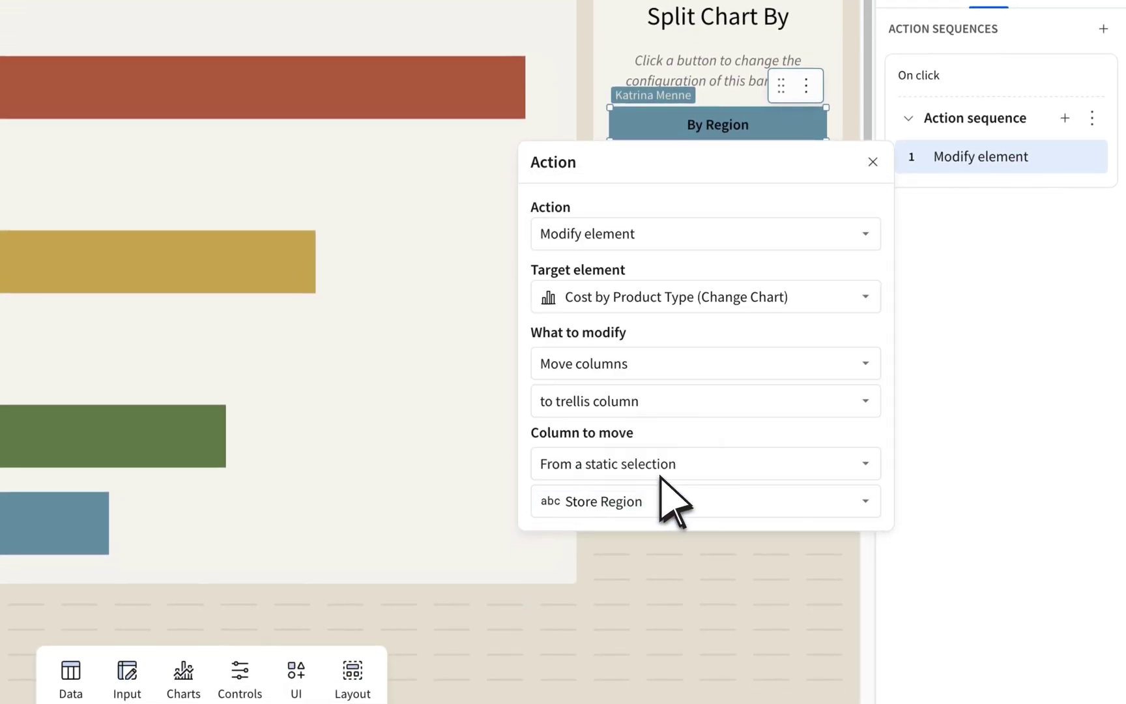
pyautogui.click(915, 271)
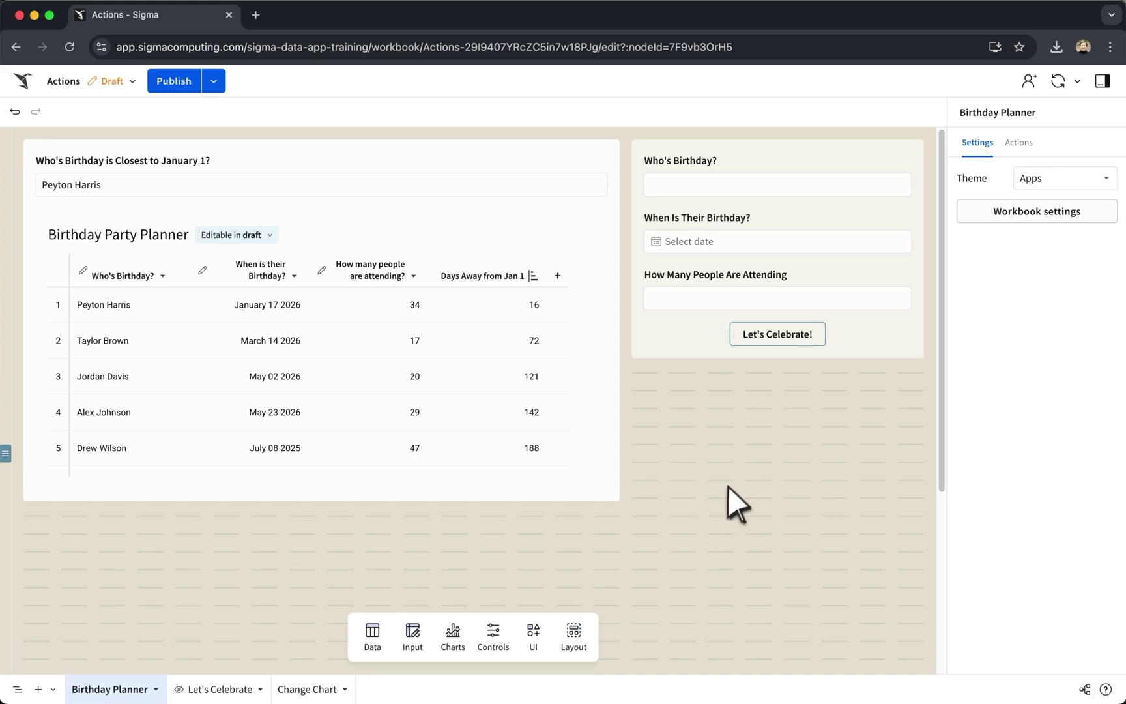
pyautogui.click(848, 338)
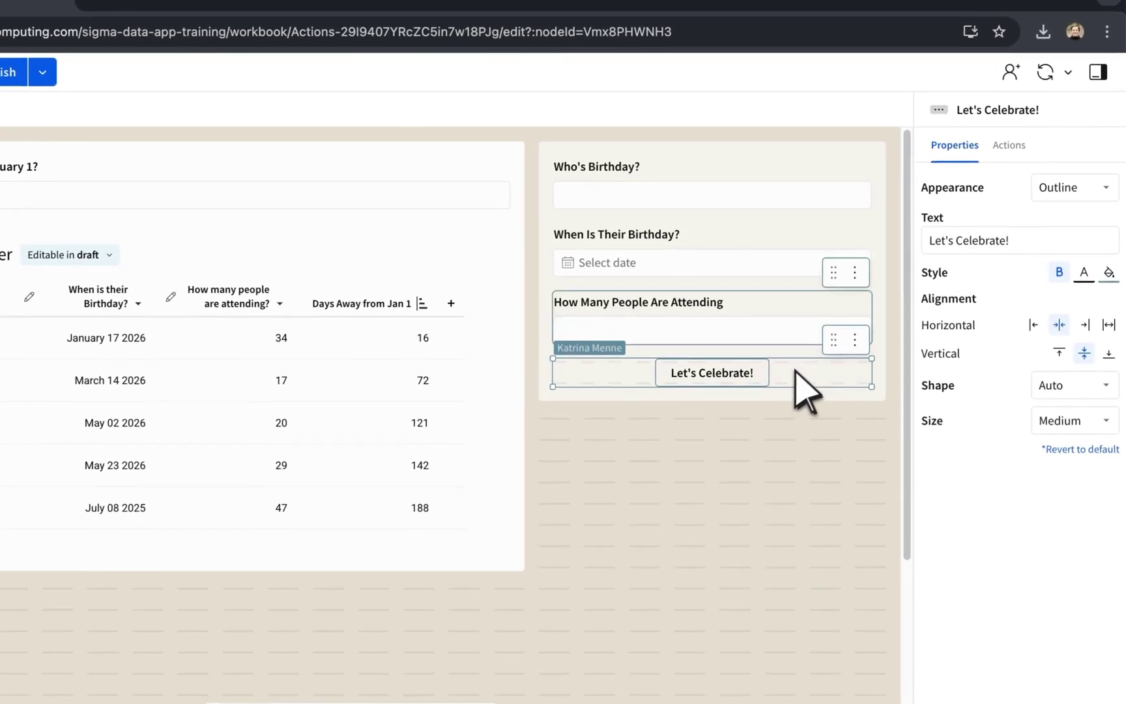
pyautogui.click(1008, 145)
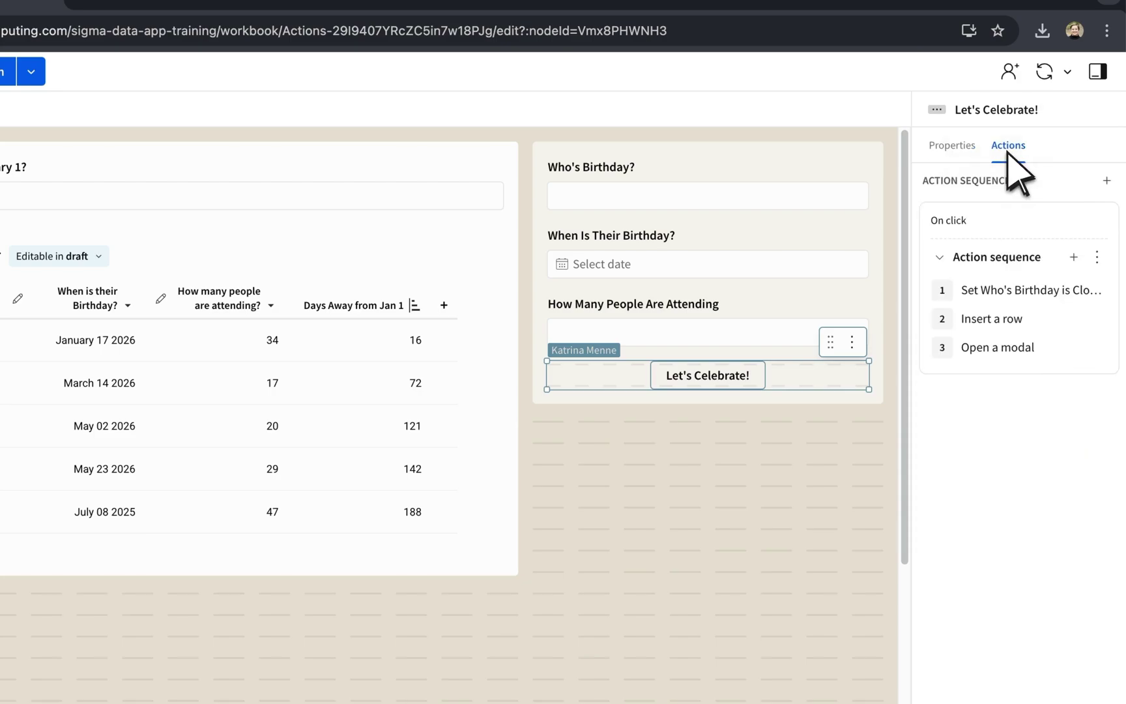
pyautogui.click(1014, 288)
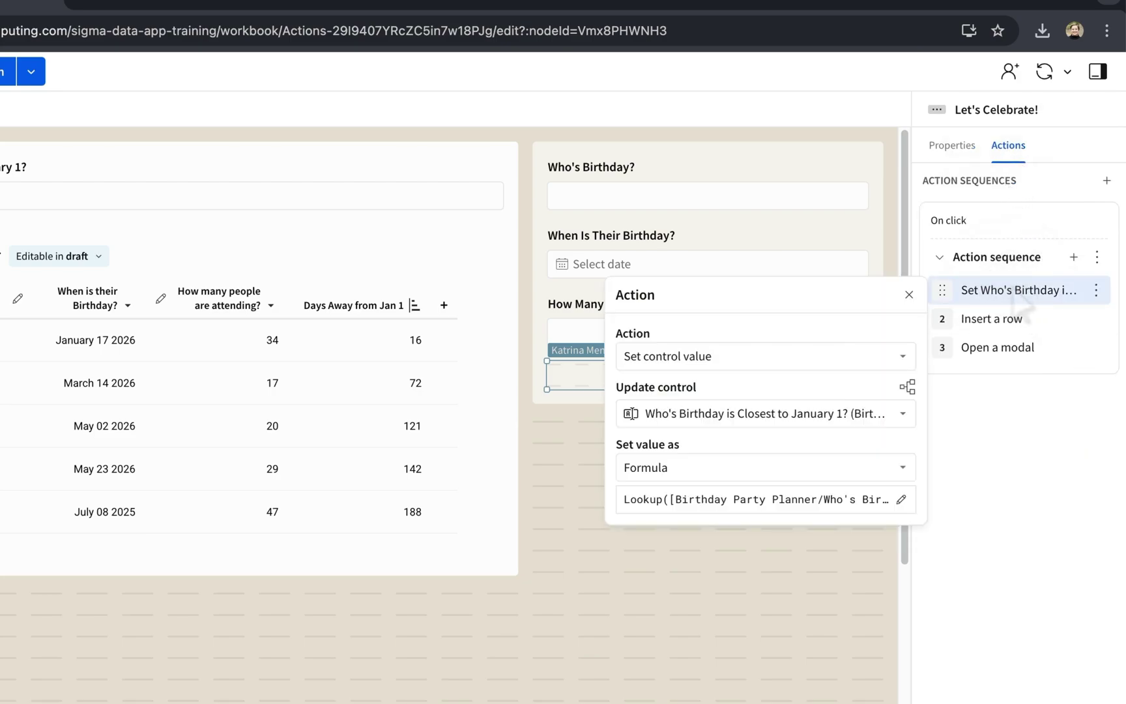
pyautogui.click(1008, 320)
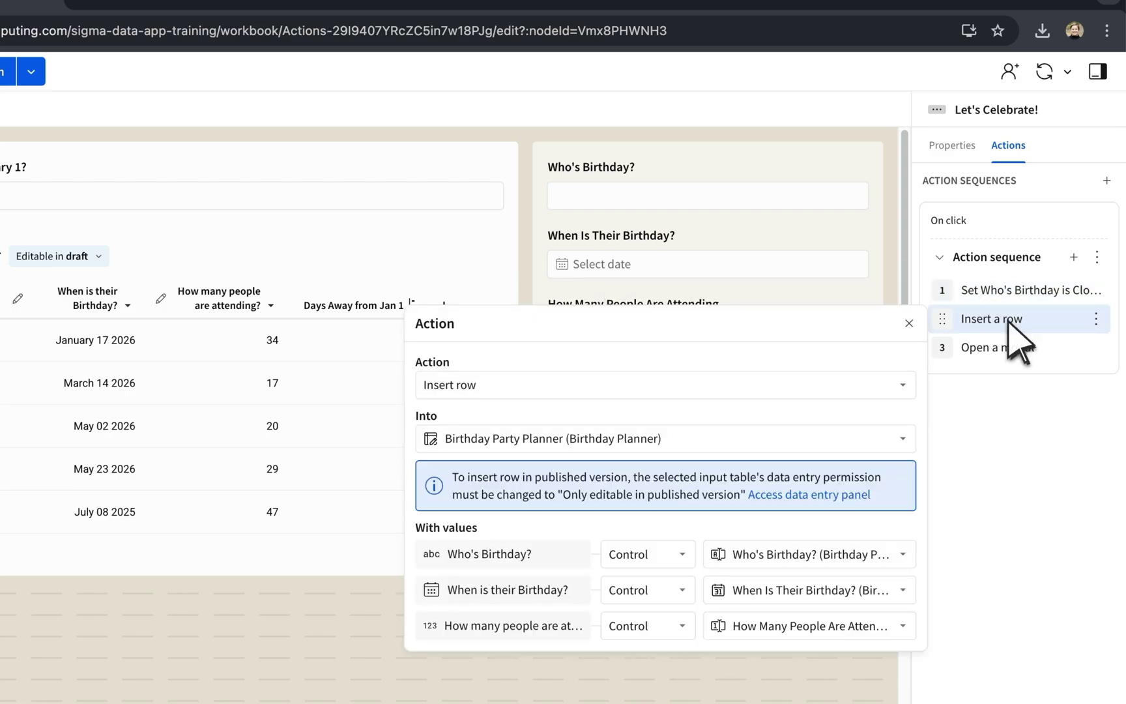
pyautogui.click(1008, 350)
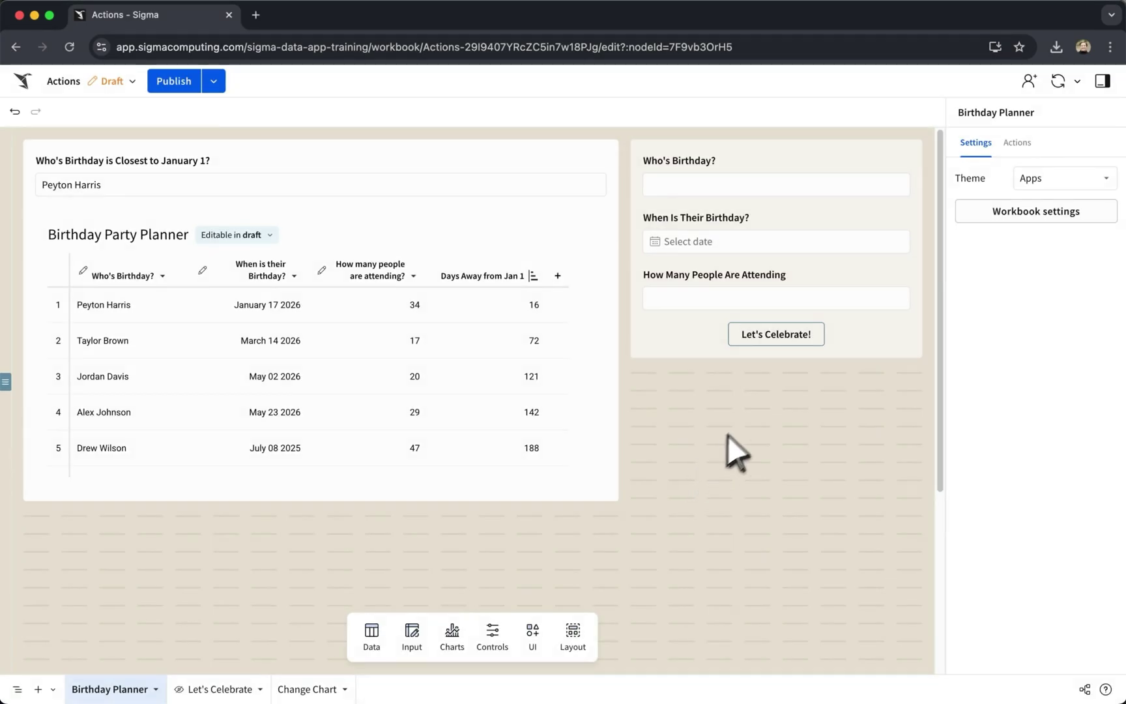
# Review the Let's Celebrate! button's set-control, insert-row and open-modal action steps.
pyautogui.click(862, 331)
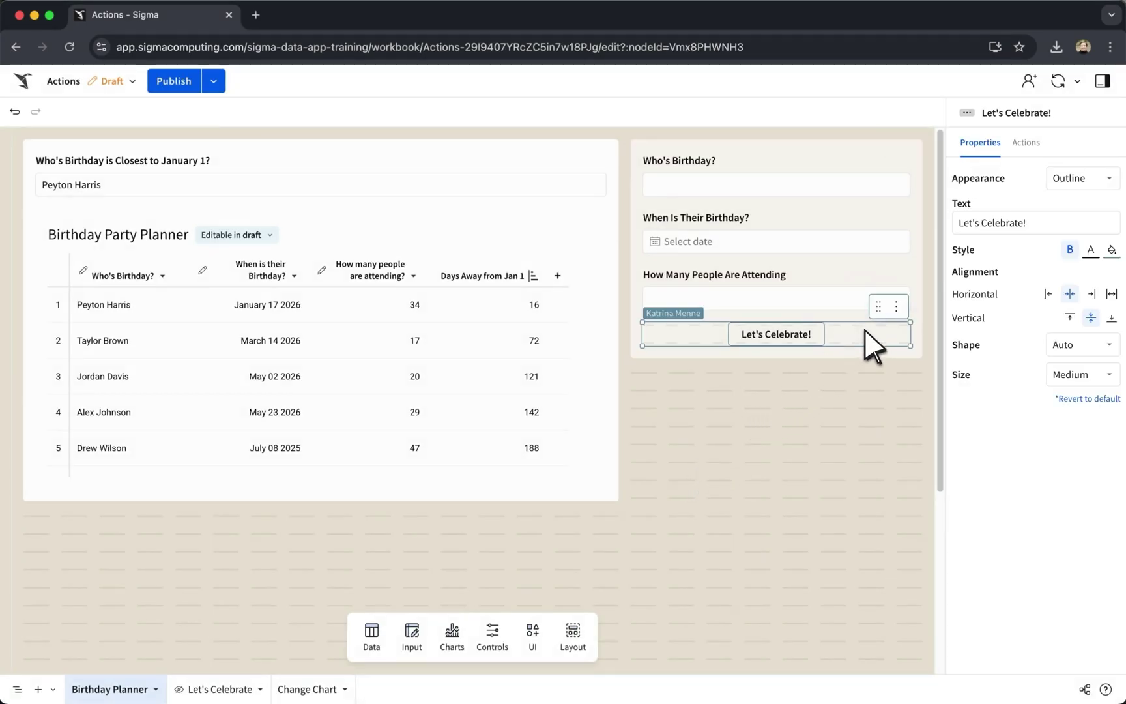
pyautogui.click(1032, 144)
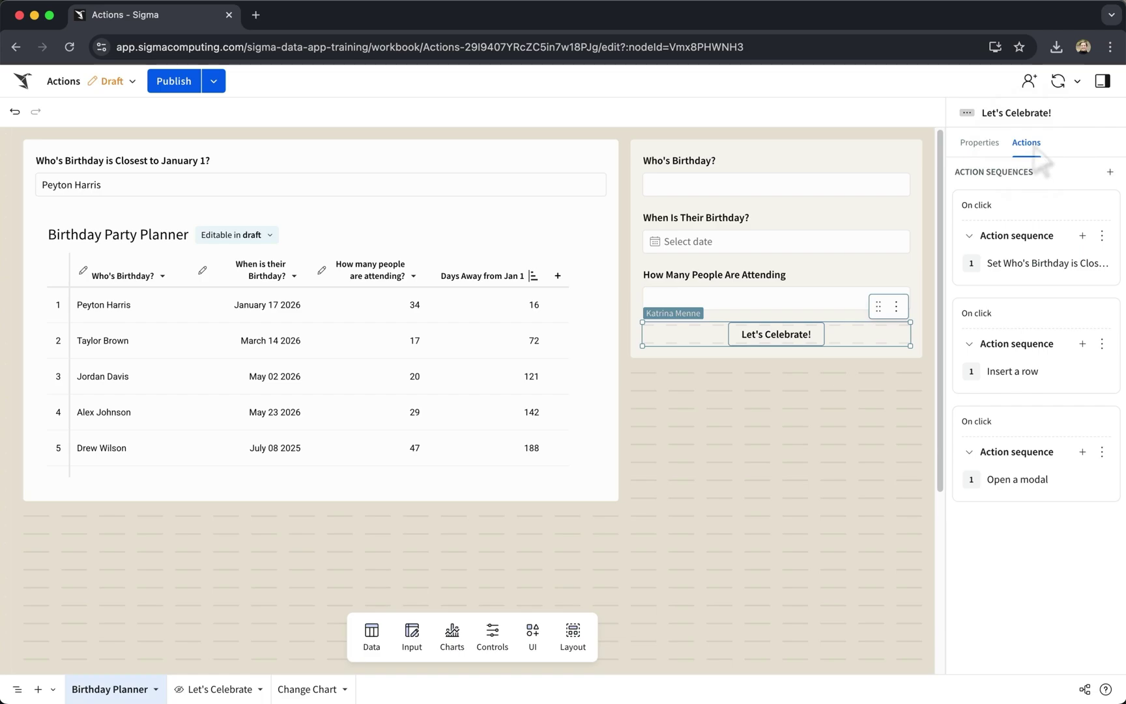
pyautogui.click(1024, 265)
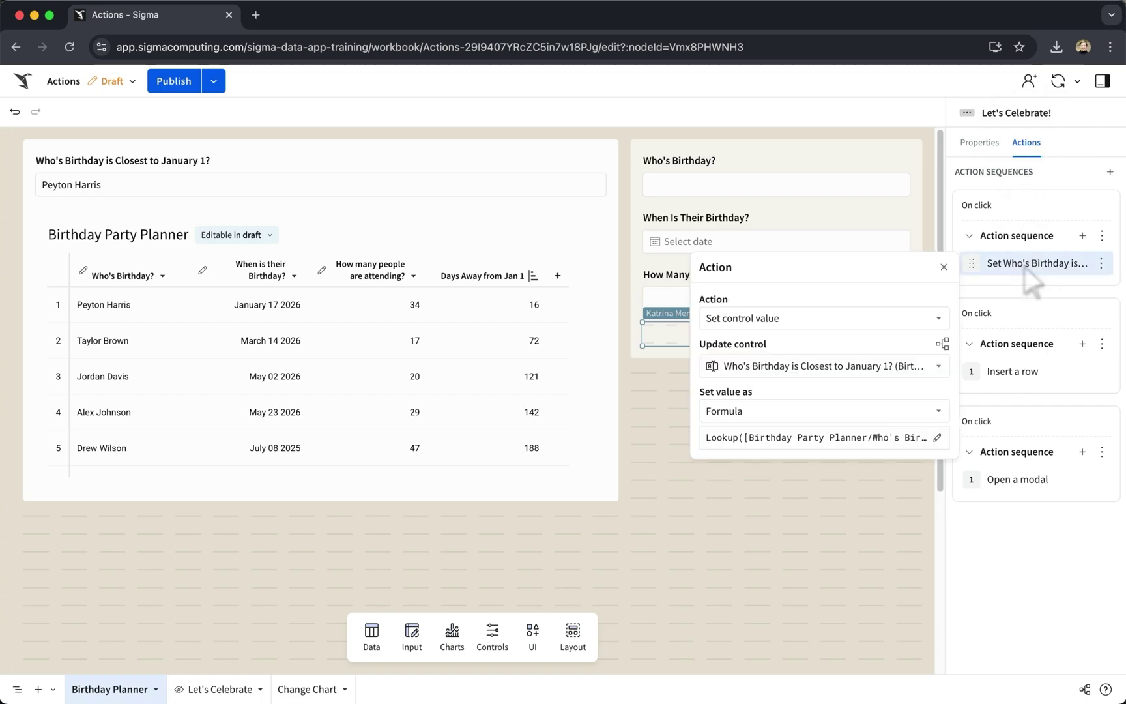
pyautogui.click(1021, 371)
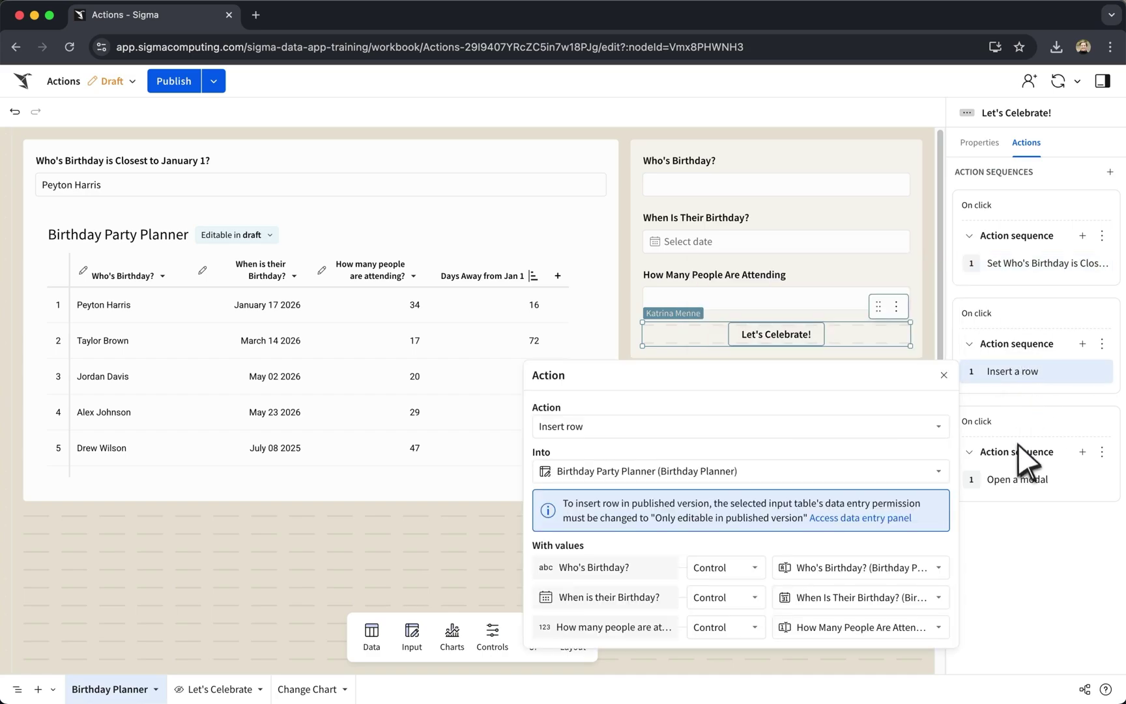
pyautogui.click(1020, 482)
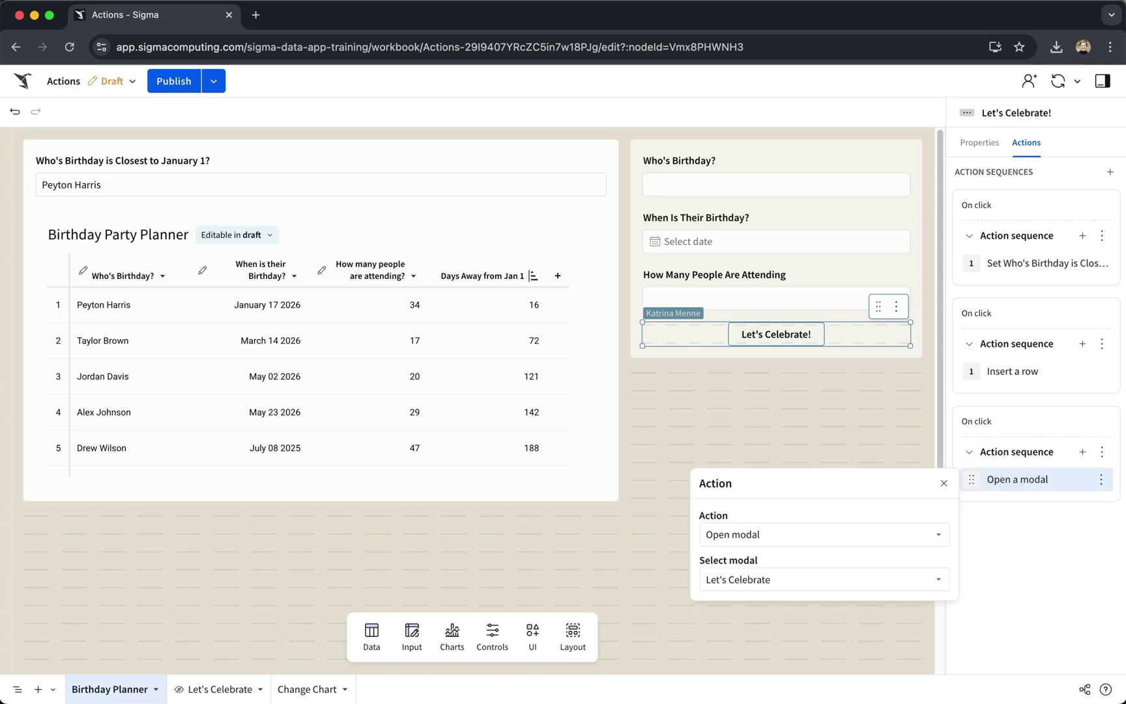
pyautogui.click(739, 441)
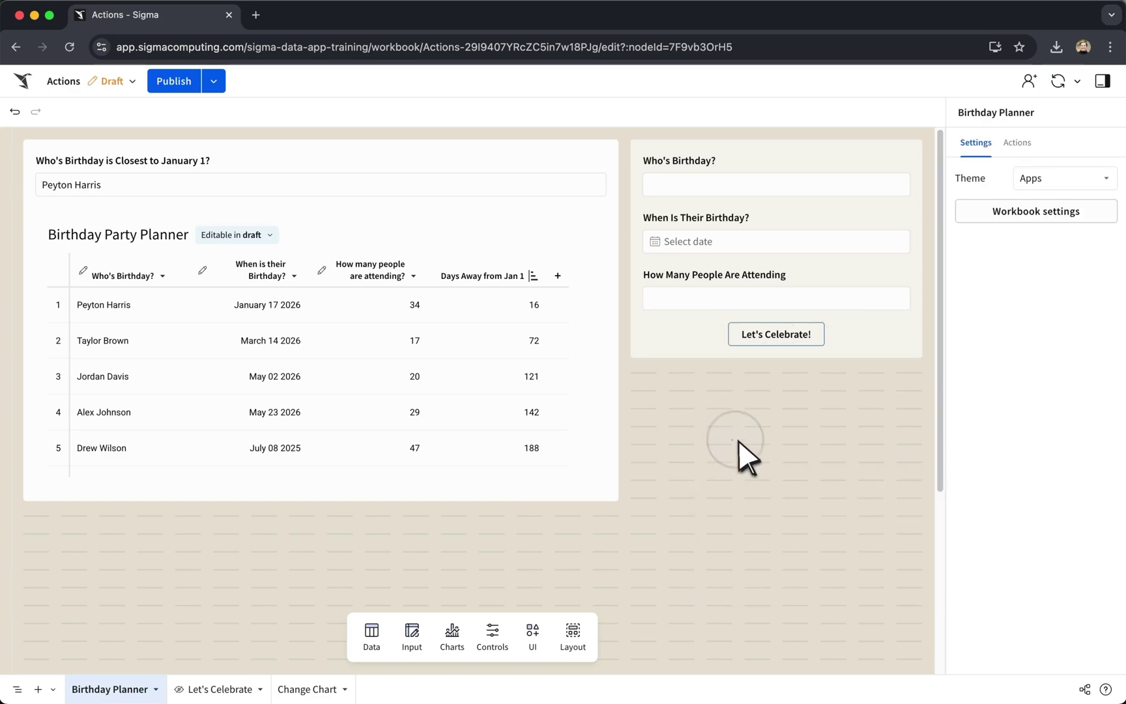
# Select the top text-input control on the Birthday Planner page.
pyautogui.click(430, 165)
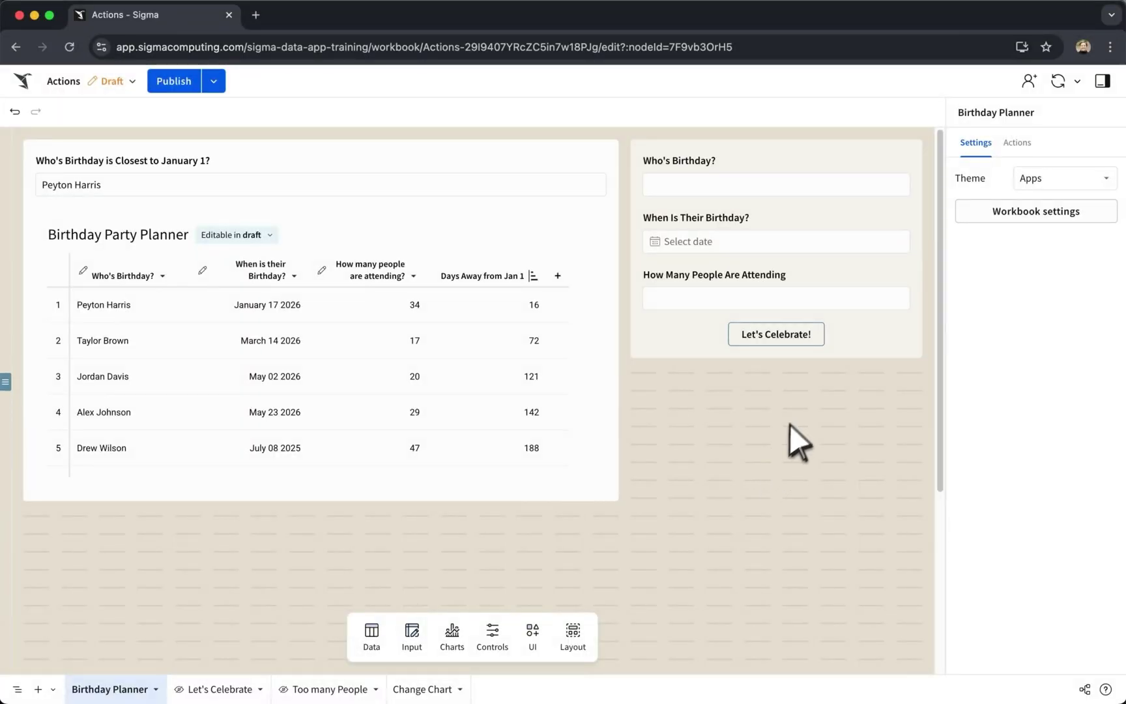
# Add a condition to the Let's Celebrate! action sequence: attendee count <= 1000.
pyautogui.click(860, 333)
pyautogui.click(1026, 145)
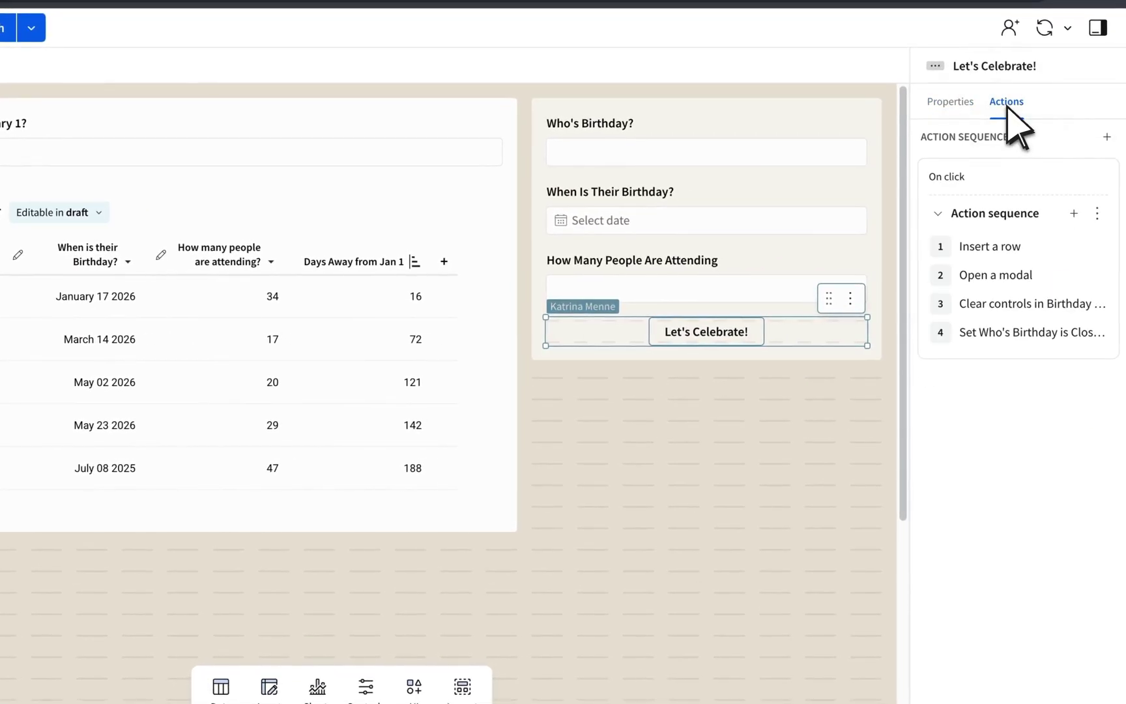
pyautogui.click(1097, 213)
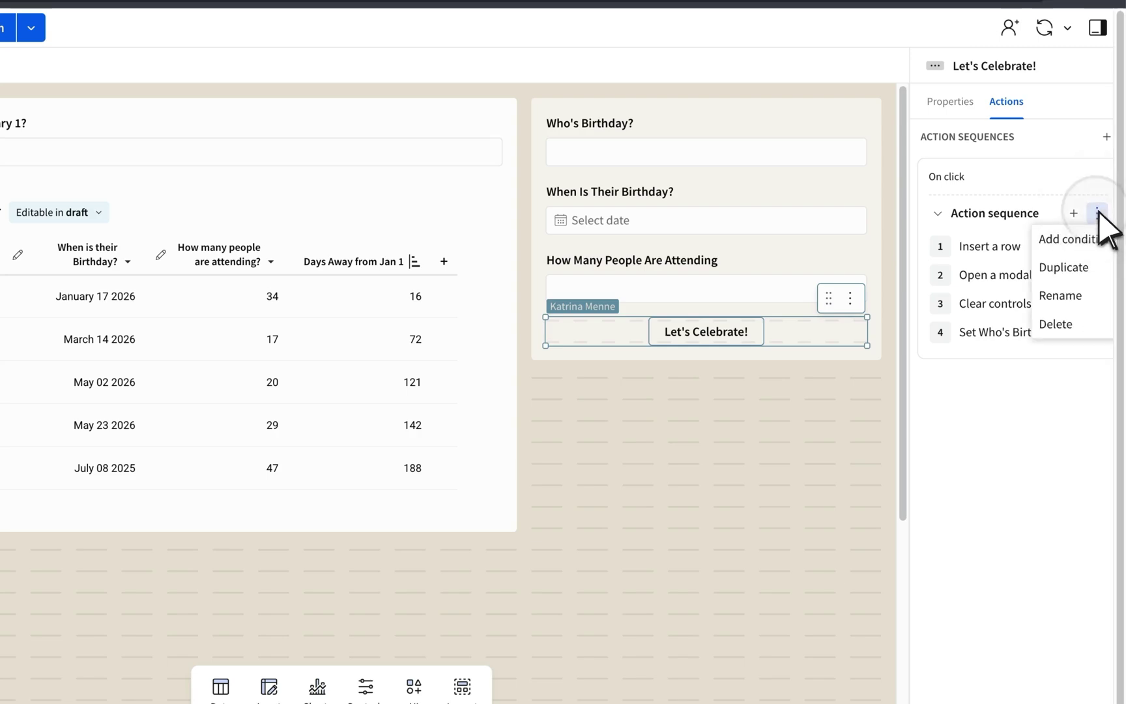
pyautogui.click(1075, 238)
pyautogui.click(749, 324)
pyautogui.write('[CE-How-many-people-are-attending]')
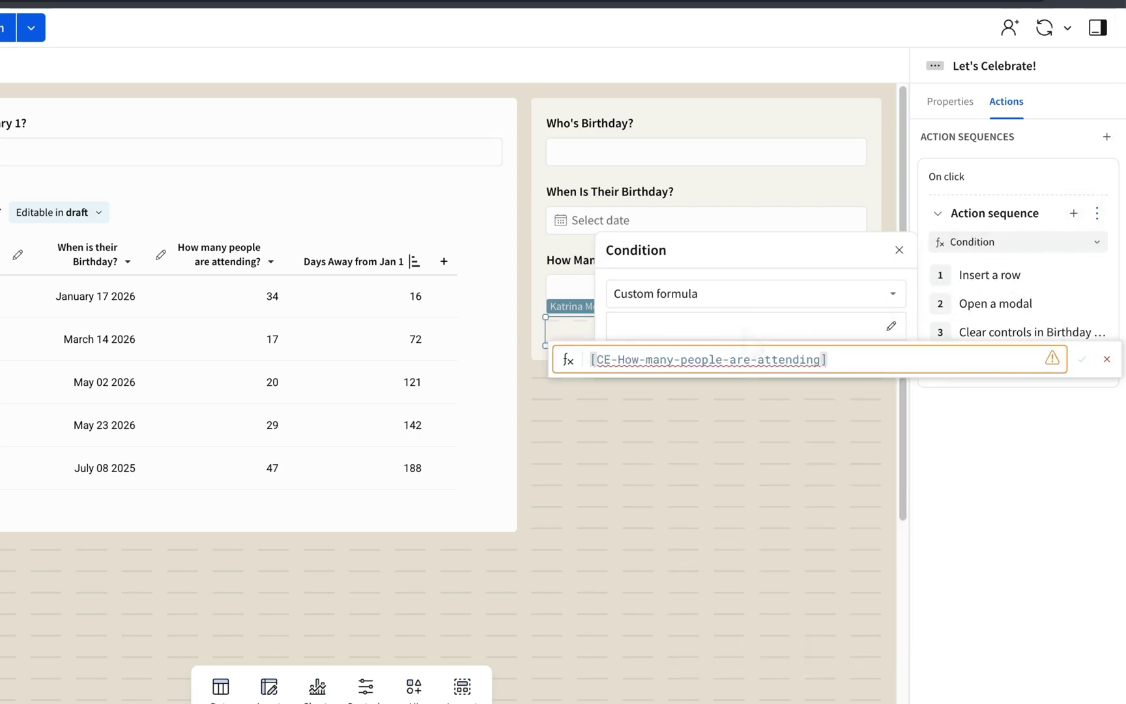
pyautogui.write('<=1000')
pyautogui.press('Return')
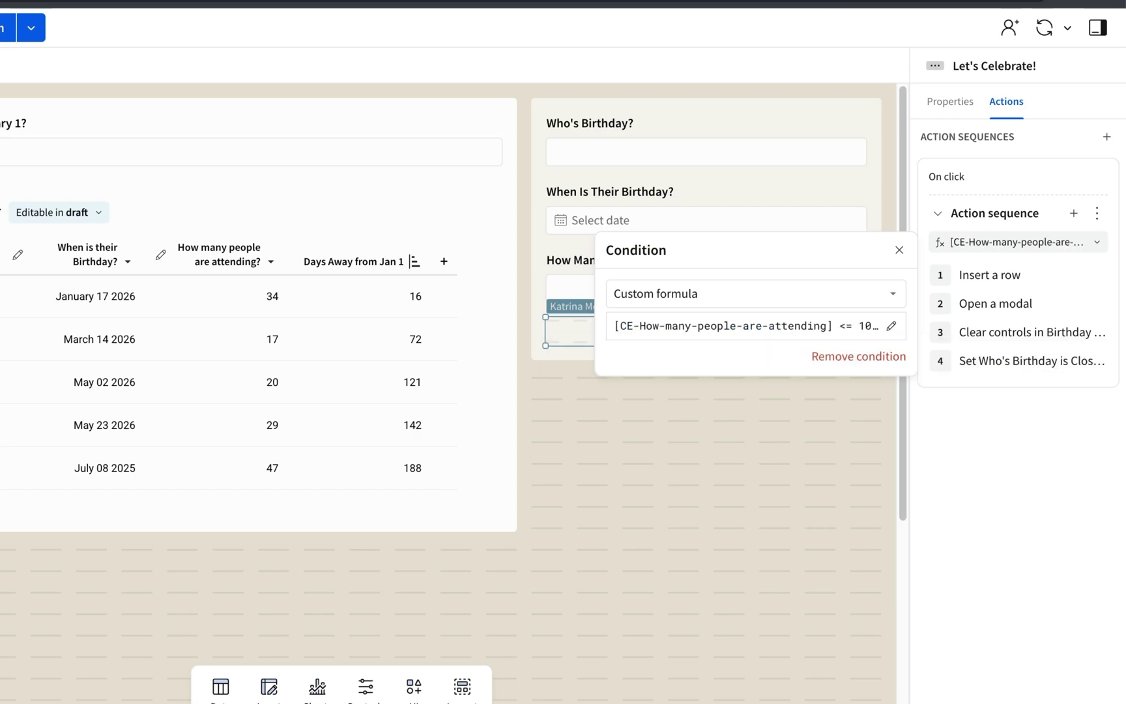
# Duplicate the conditional sequence and change the copy's condition to more than 1000.
pyautogui.click(1097, 215)
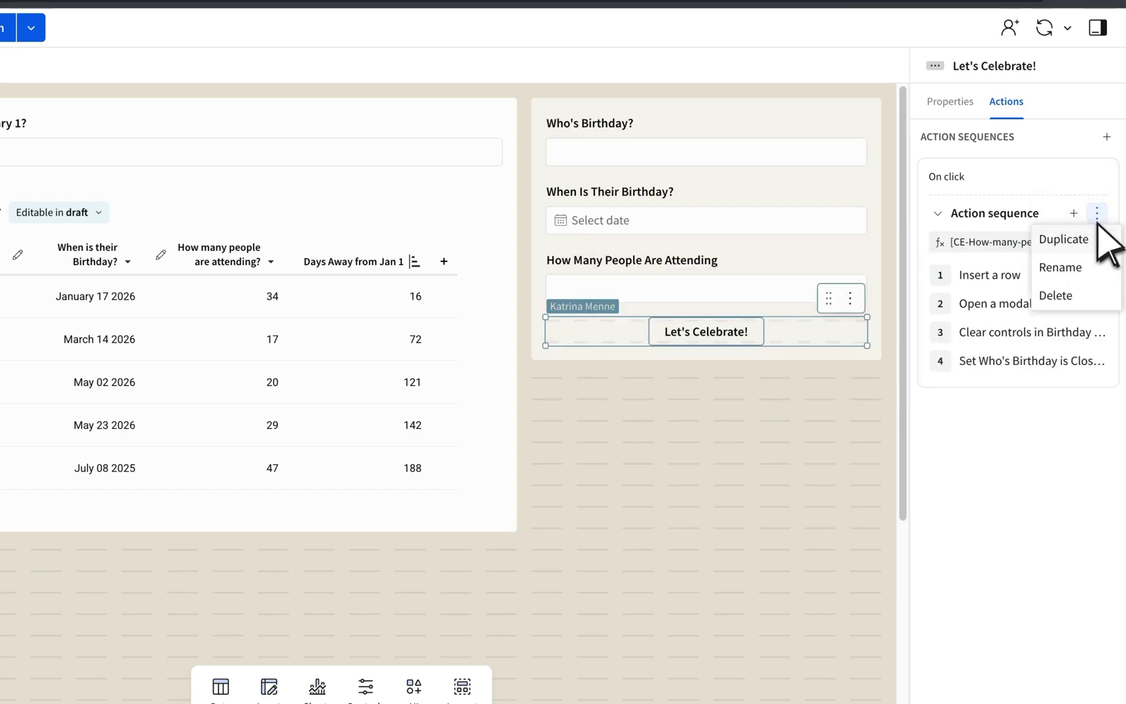
pyautogui.click(1086, 239)
pyautogui.click(1051, 488)
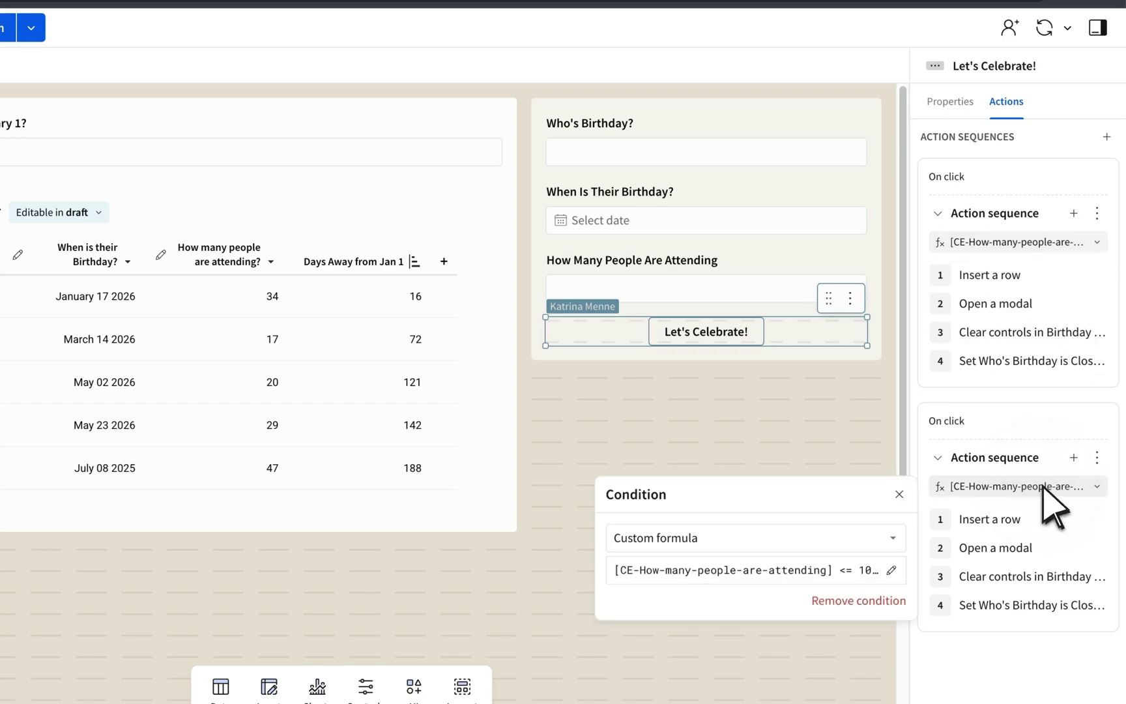
pyautogui.click(878, 569)
pyautogui.scroll(-1, 860, 589)
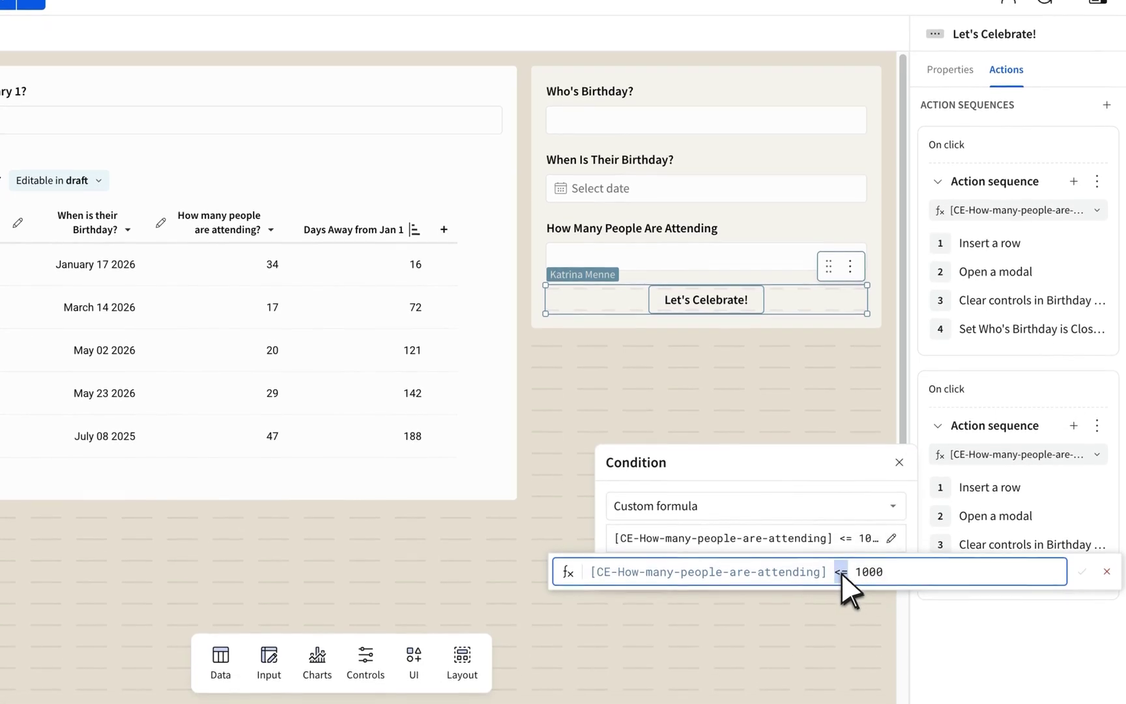
pyautogui.doubleClick(841, 570)
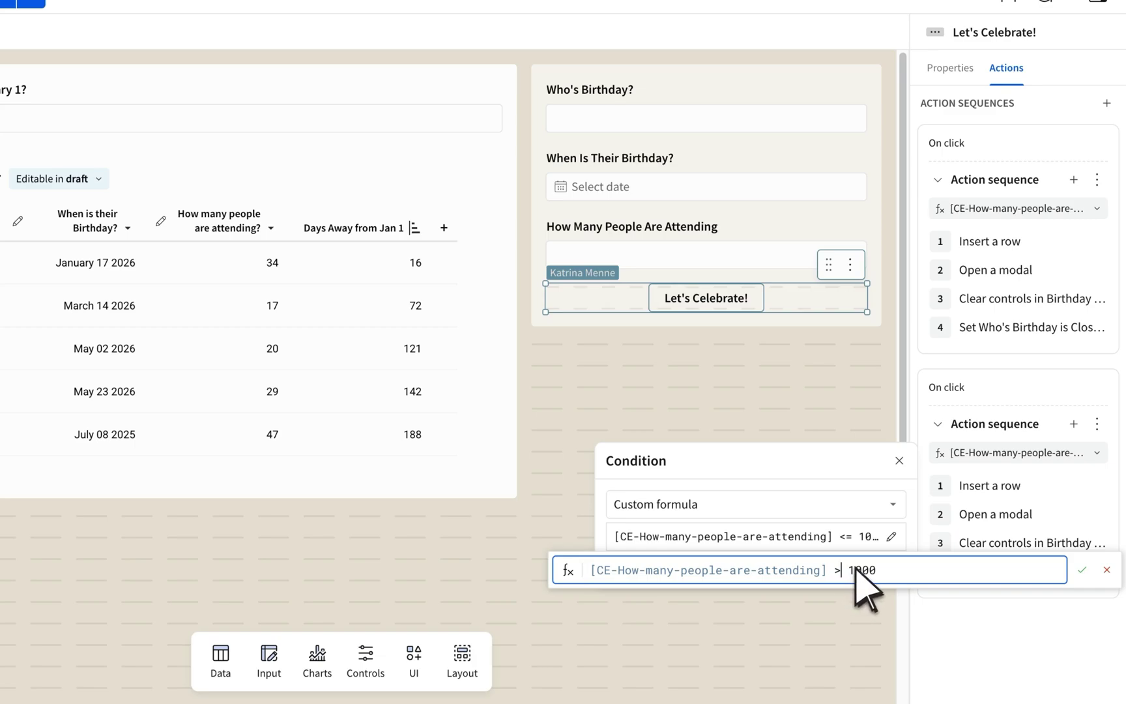
pyautogui.click(1082, 570)
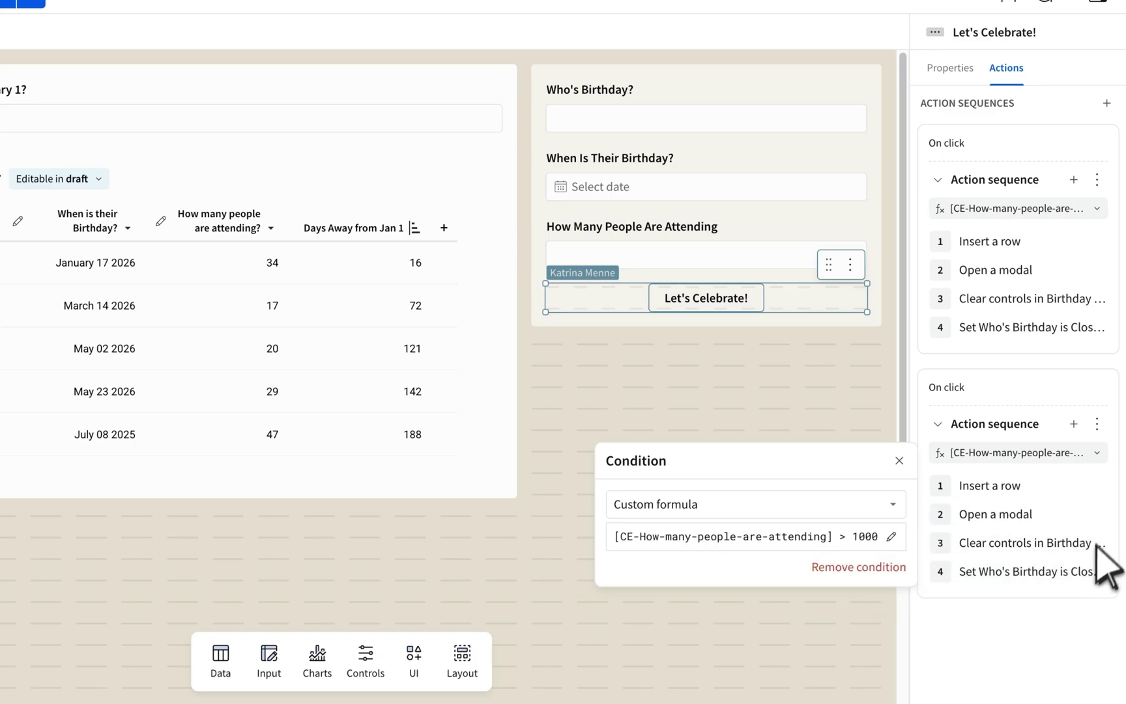
# Remove the copy's Insert a row step and point its Open a modal step at Too many People.
pyautogui.click(1096, 485)
pyautogui.click(1081, 596)
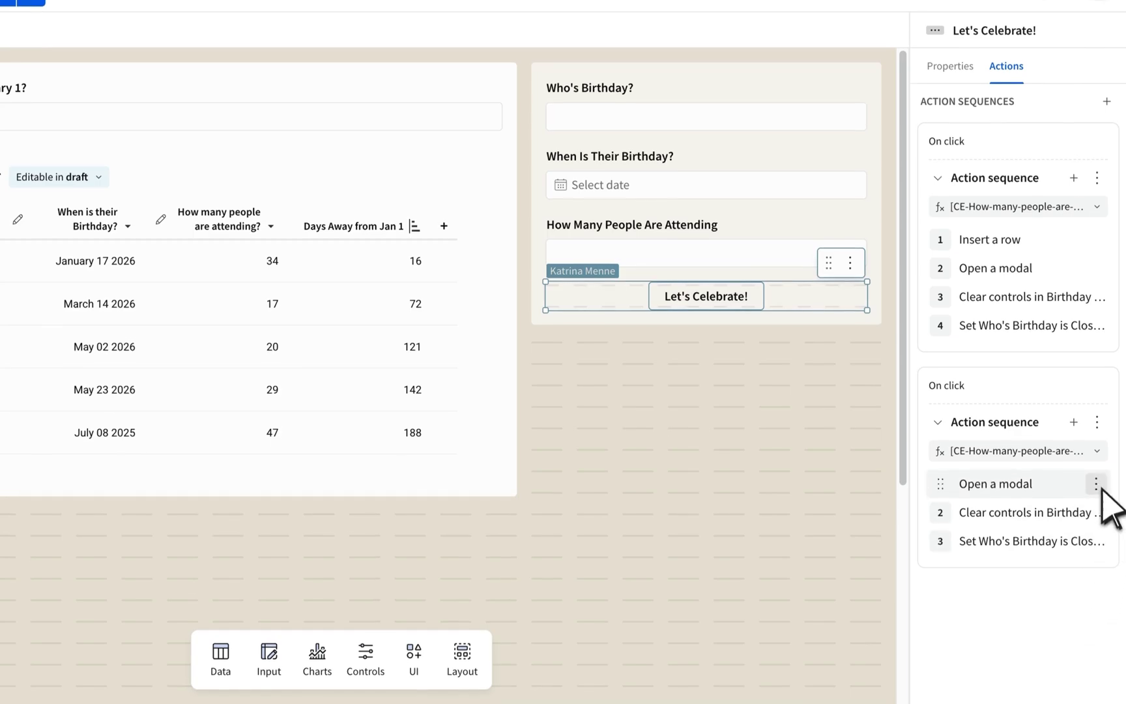
pyautogui.click(1097, 485)
pyautogui.click(1084, 475)
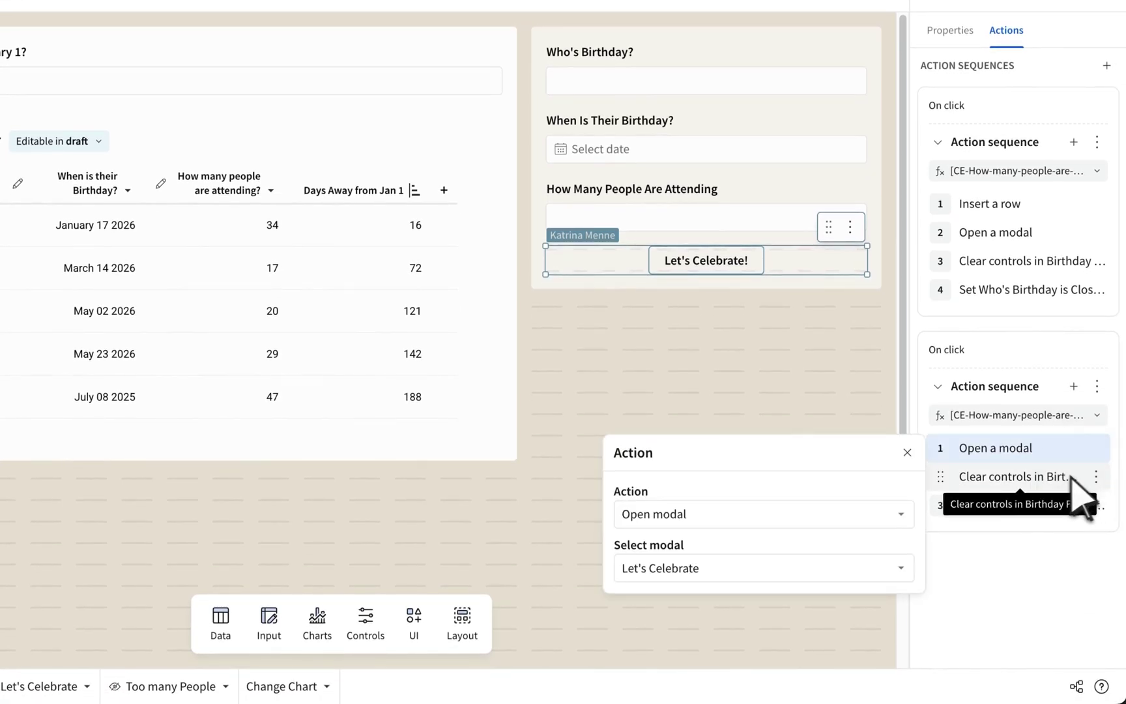
pyautogui.click(815, 567)
pyautogui.click(776, 623)
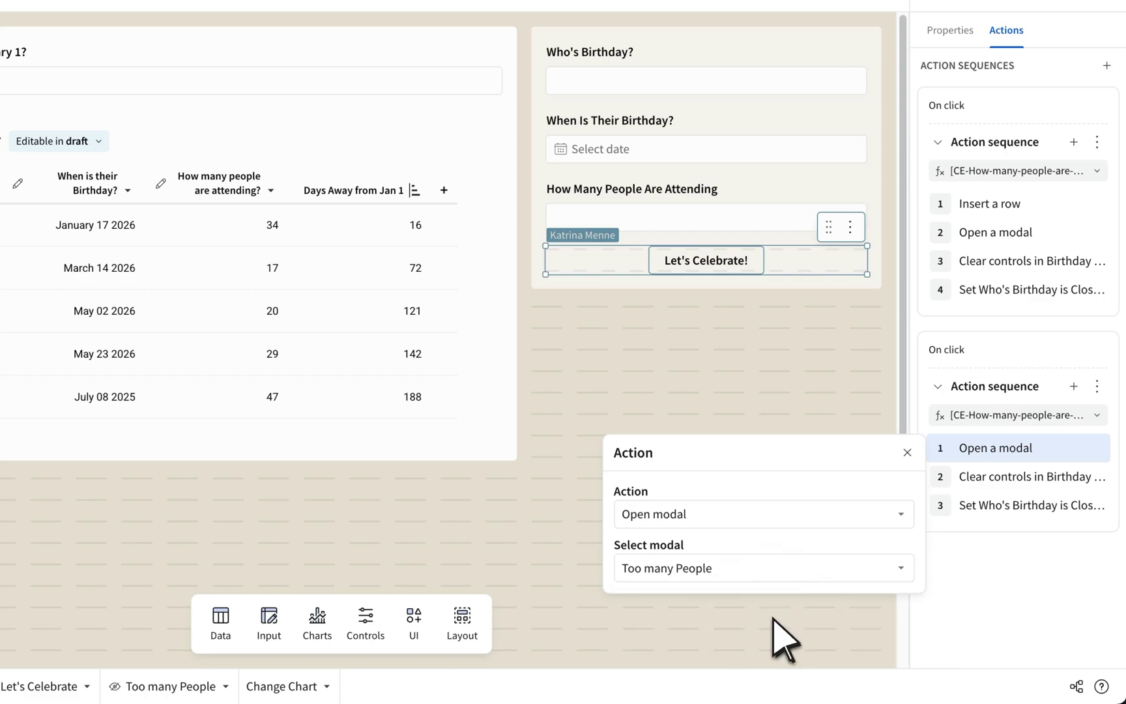
pyautogui.click(1055, 468)
# Delete the copy's Clear controls and Set Who's Birthday steps.
pyautogui.click(1097, 477)
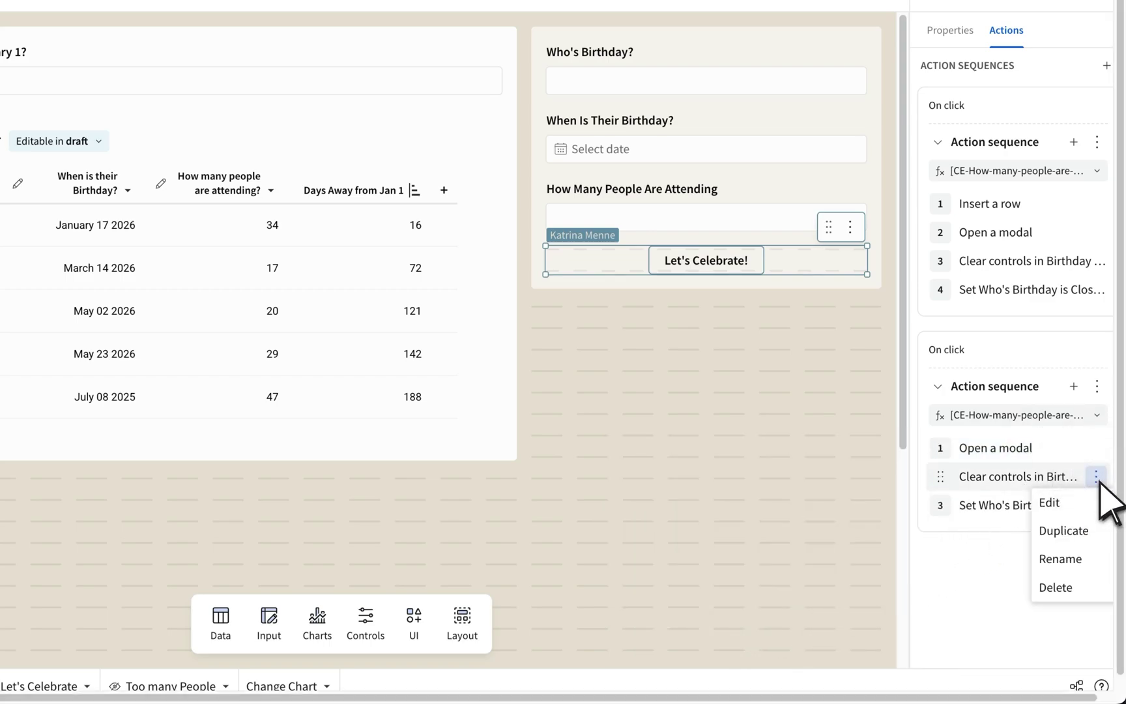
pyautogui.click(1085, 586)
pyautogui.click(1096, 477)
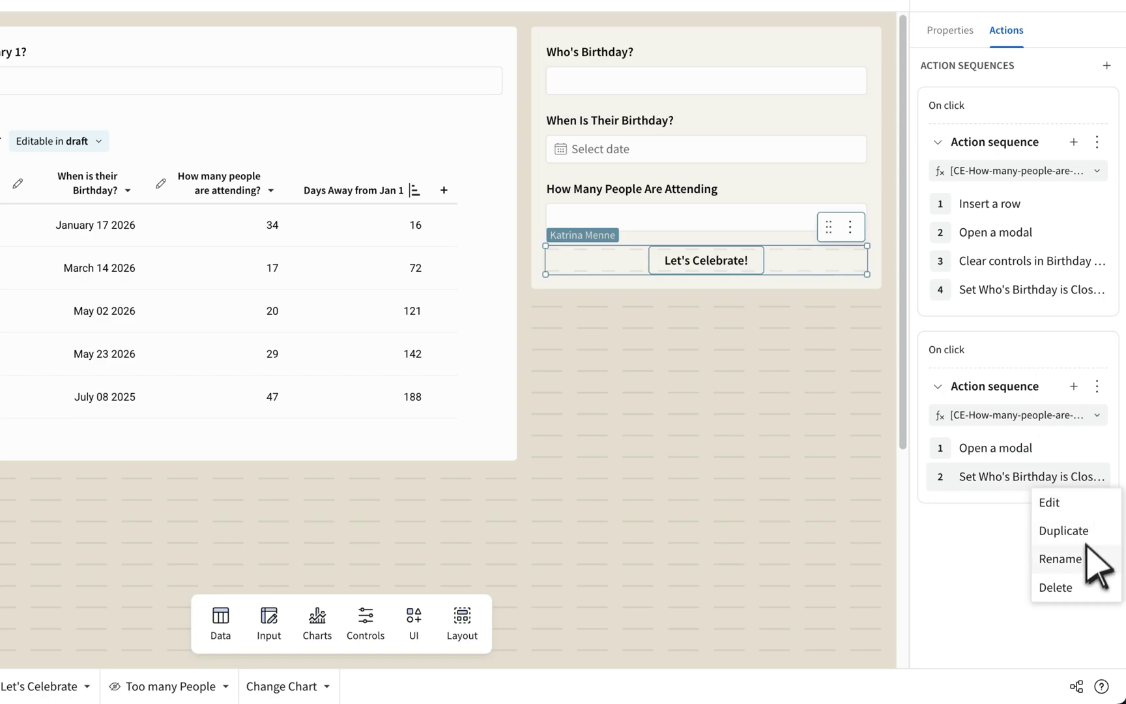
pyautogui.click(1085, 590)
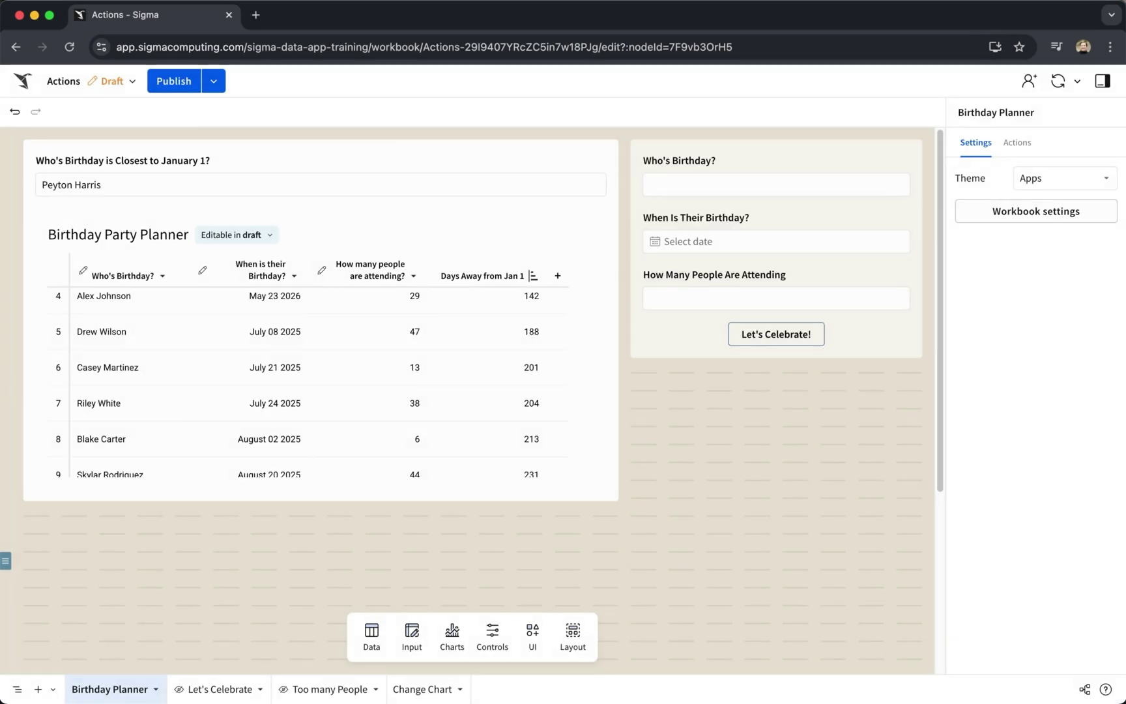
# Add a Clear control step to the first sequence that clears the Birthday Form container.
pyautogui.click(841, 335)
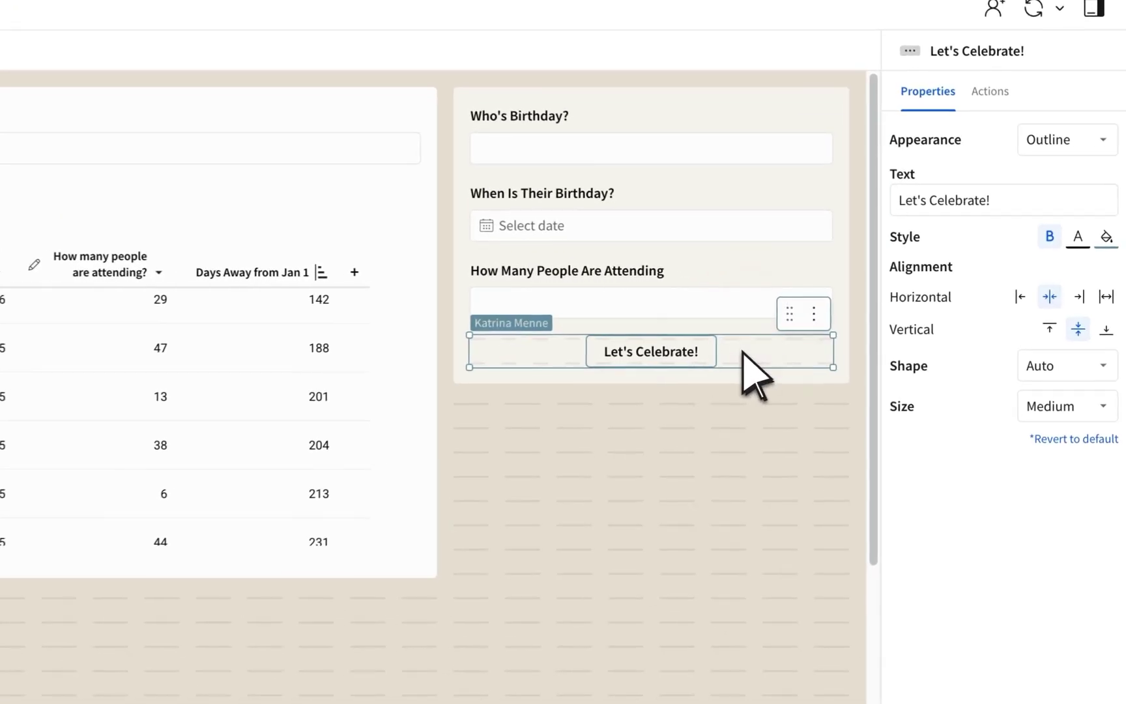
pyautogui.click(989, 90)
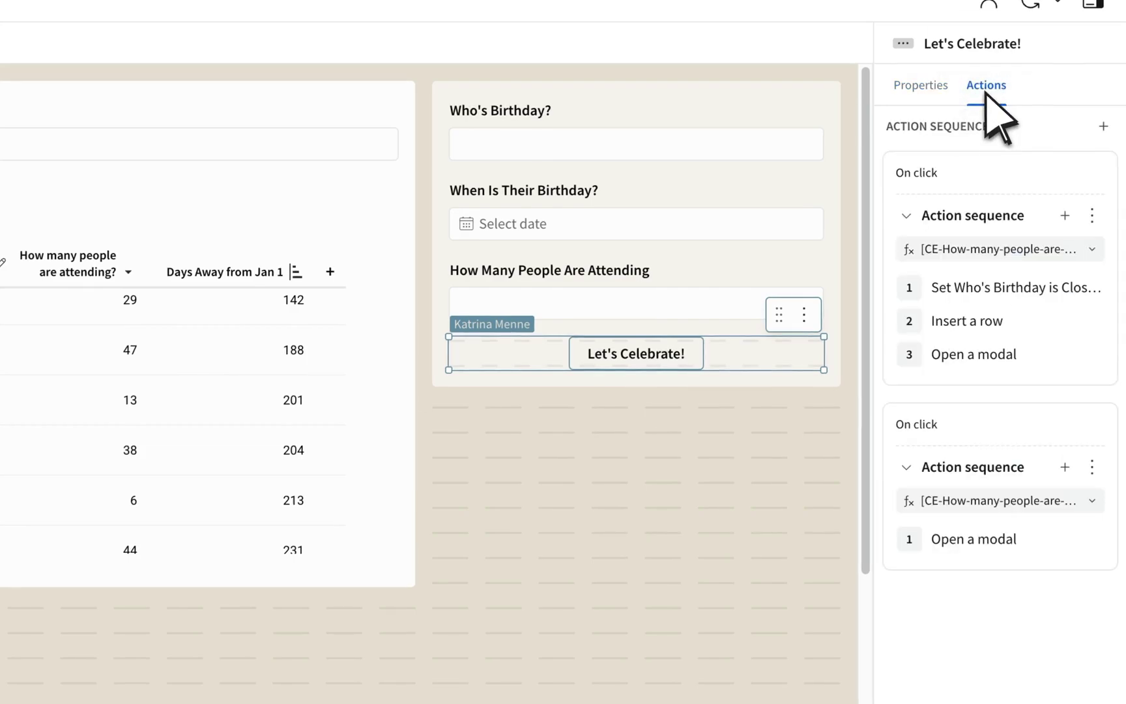
pyautogui.click(1064, 216)
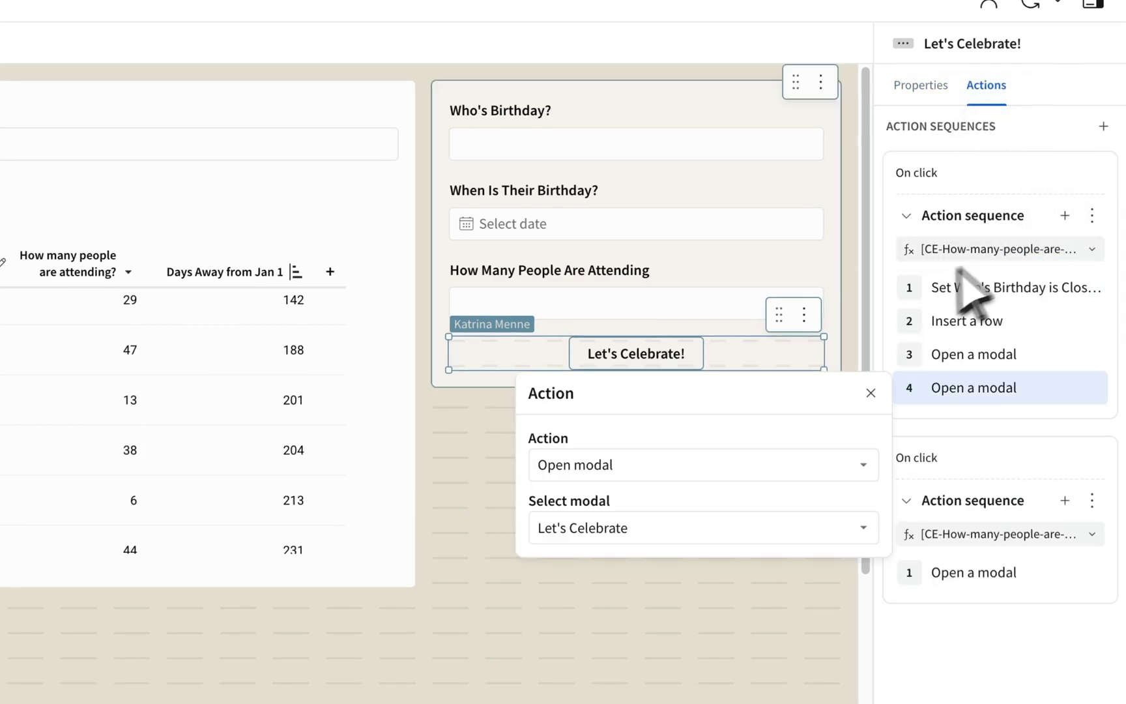
pyautogui.click(681, 466)
pyautogui.write('c')
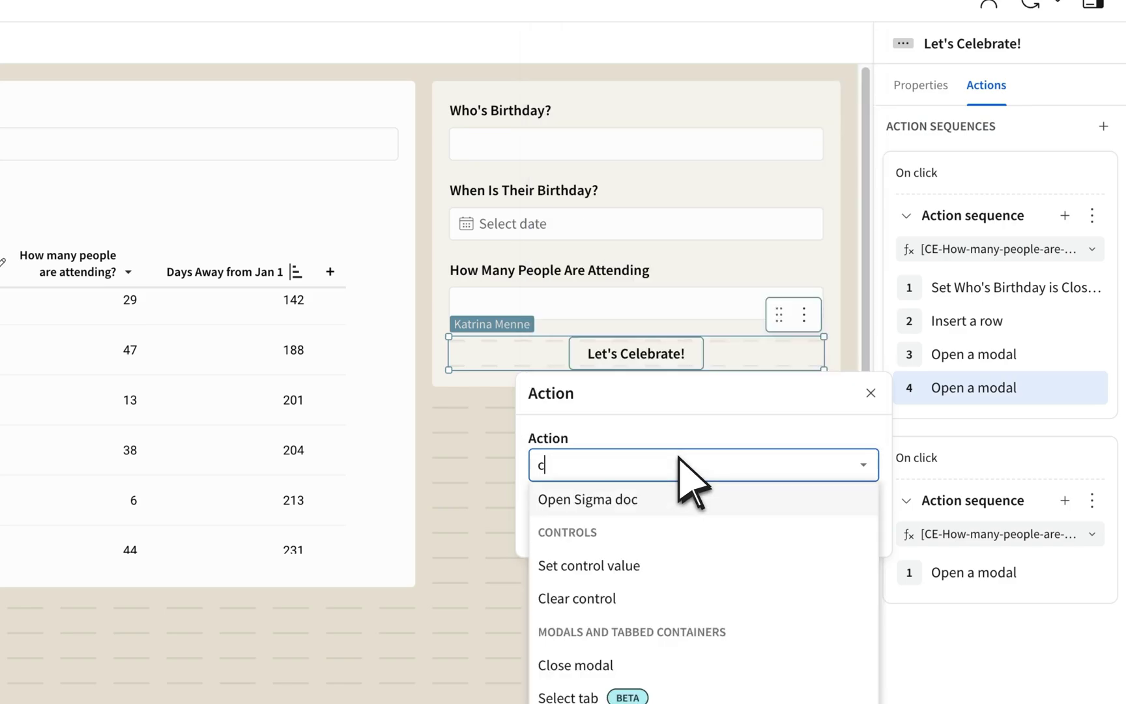
pyautogui.write('lear')
pyautogui.click(659, 499)
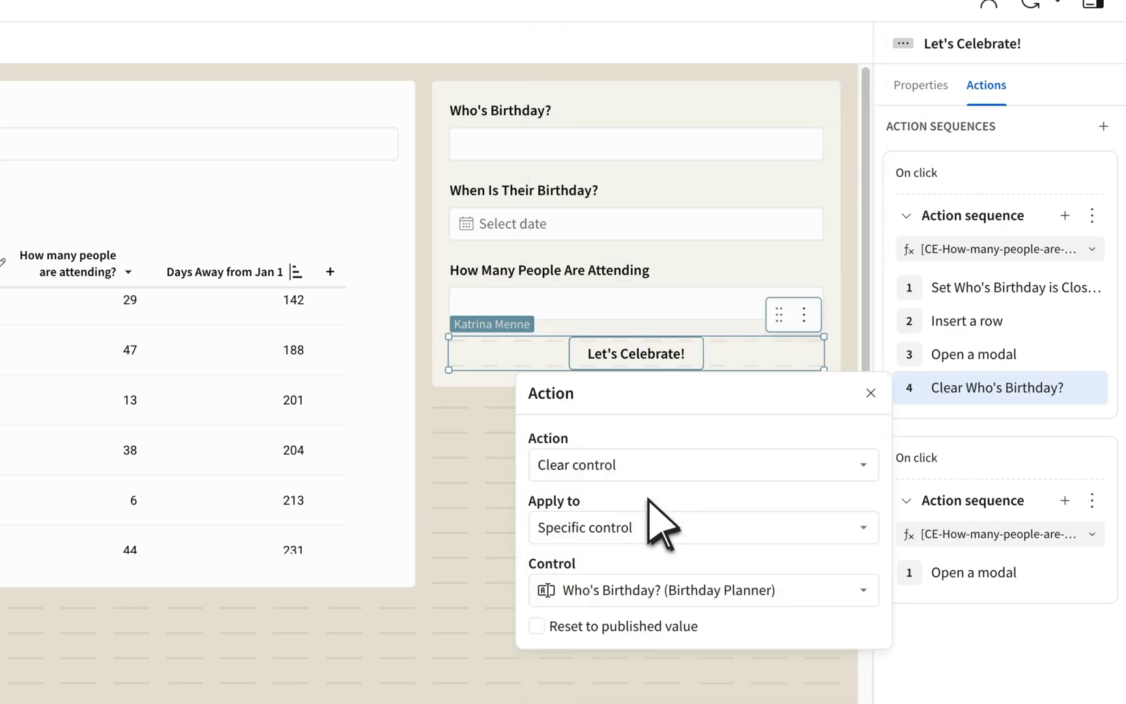
pyautogui.click(660, 528)
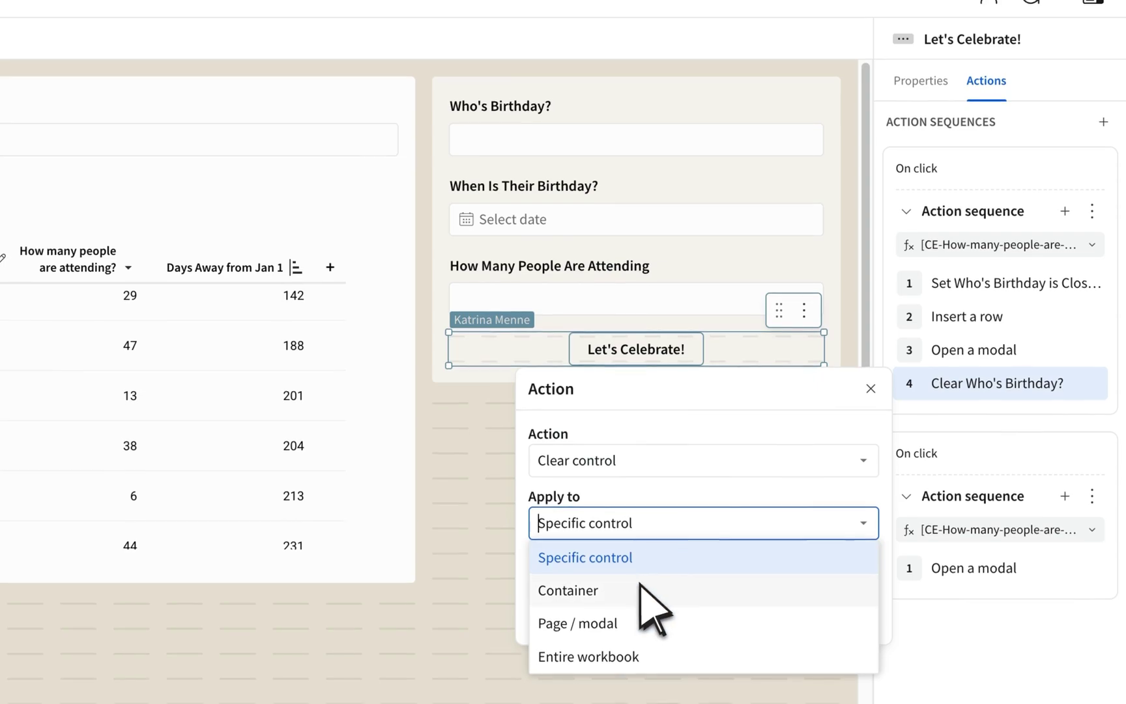
pyautogui.click(648, 596)
pyautogui.click(643, 585)
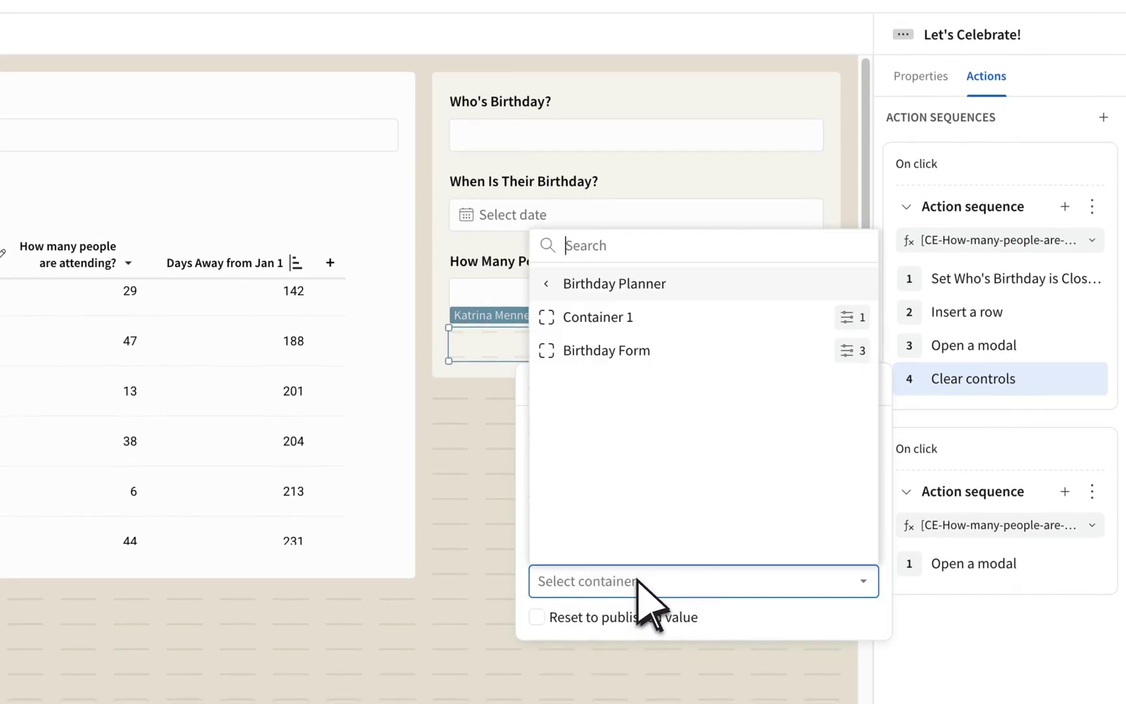
pyautogui.click(655, 358)
pyautogui.click(482, 467)
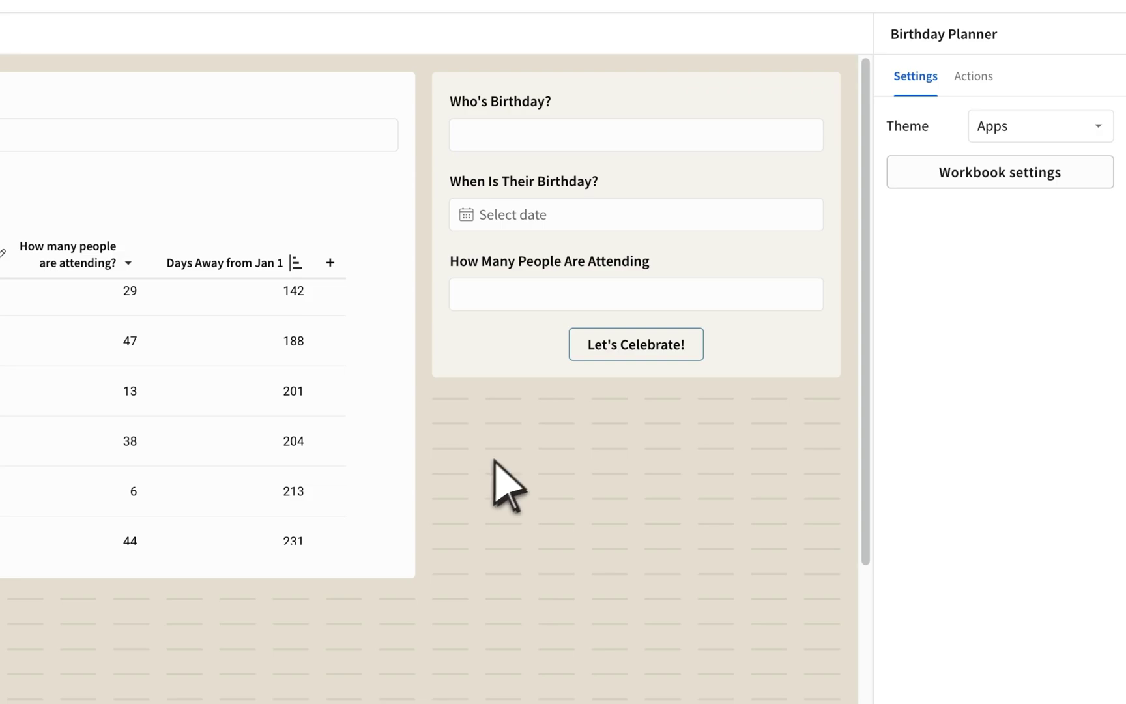
# Rename the first Let's Celebrate! action sequence to 'When less than 1000'.
pyautogui.click(729, 359)
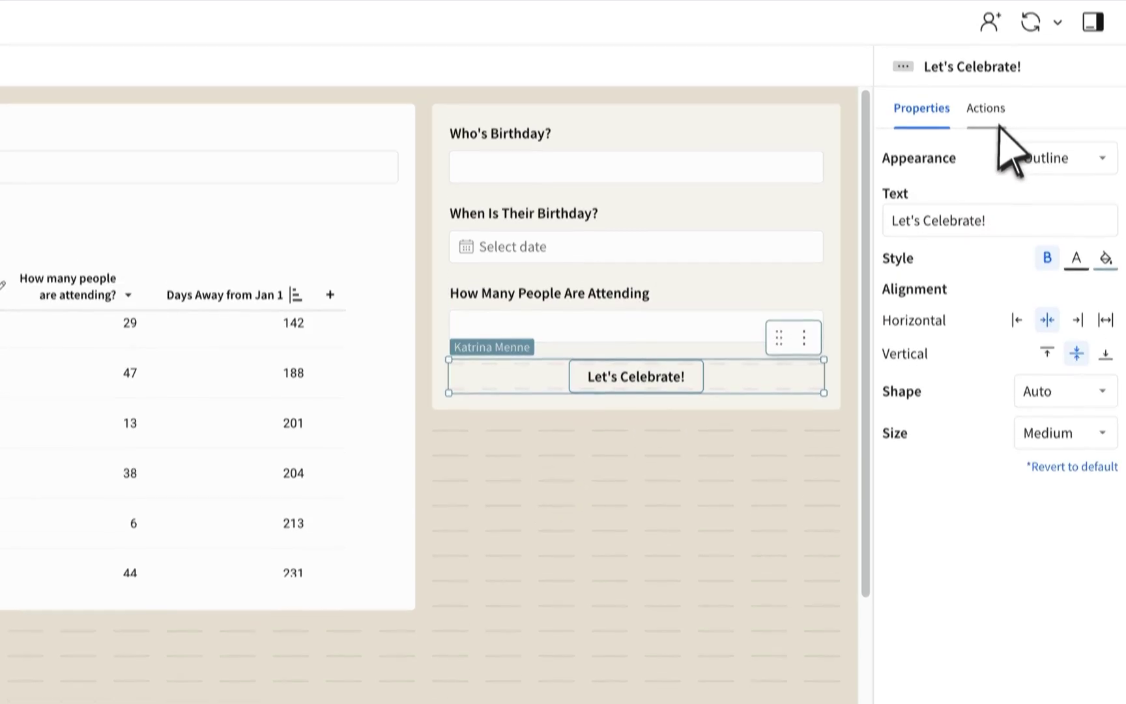
pyautogui.click(986, 77)
pyautogui.click(960, 207)
pyautogui.doubleClick(960, 321)
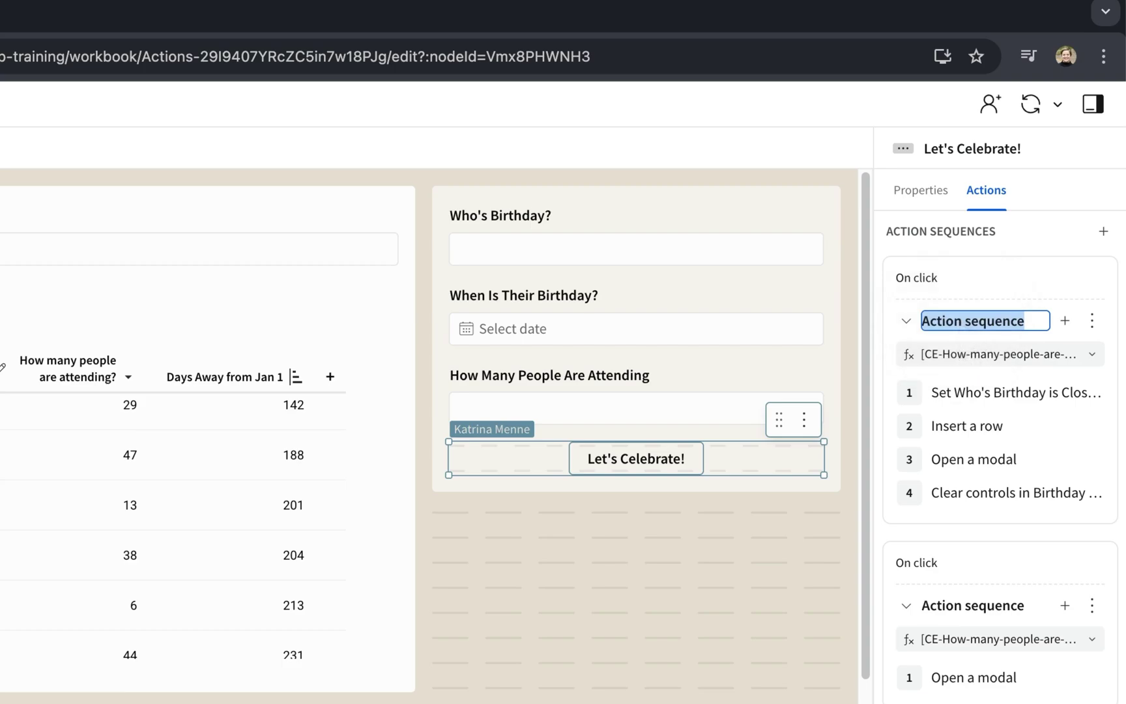
pyautogui.write('When less than 1000')
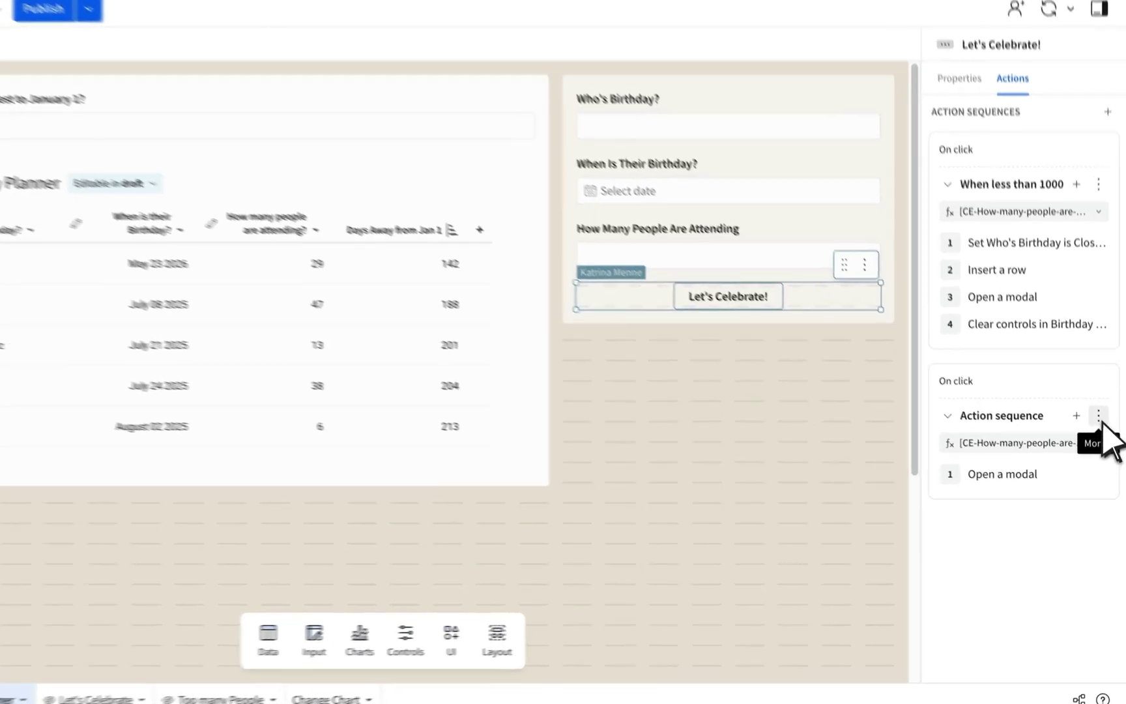
# Duplicate the second action sequence and its copied Open a modal step.
pyautogui.click(1101, 438)
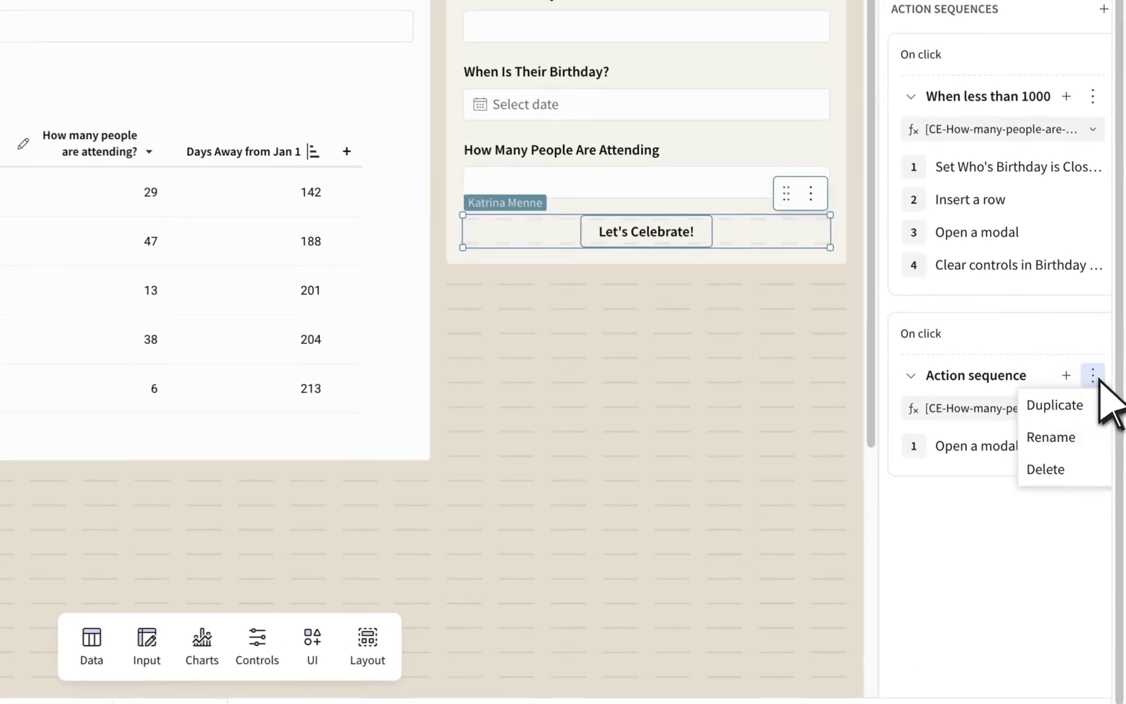
pyautogui.click(1069, 400)
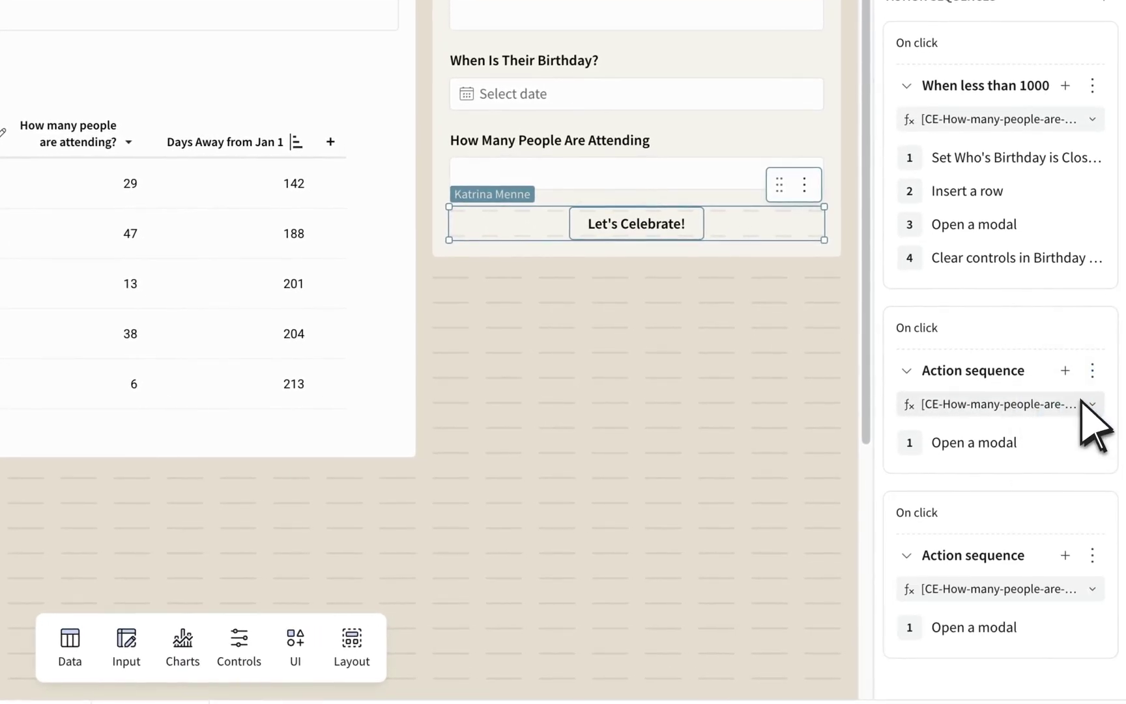
pyautogui.click(1089, 628)
pyautogui.click(1070, 531)
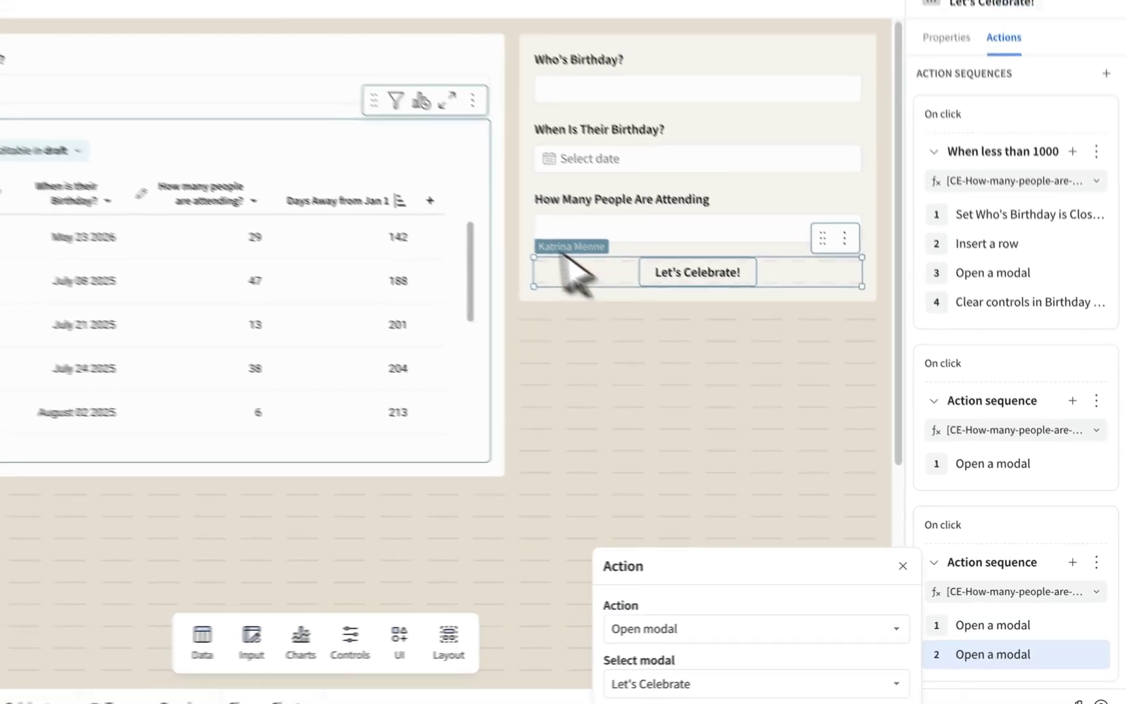
pyautogui.click(255, 97)
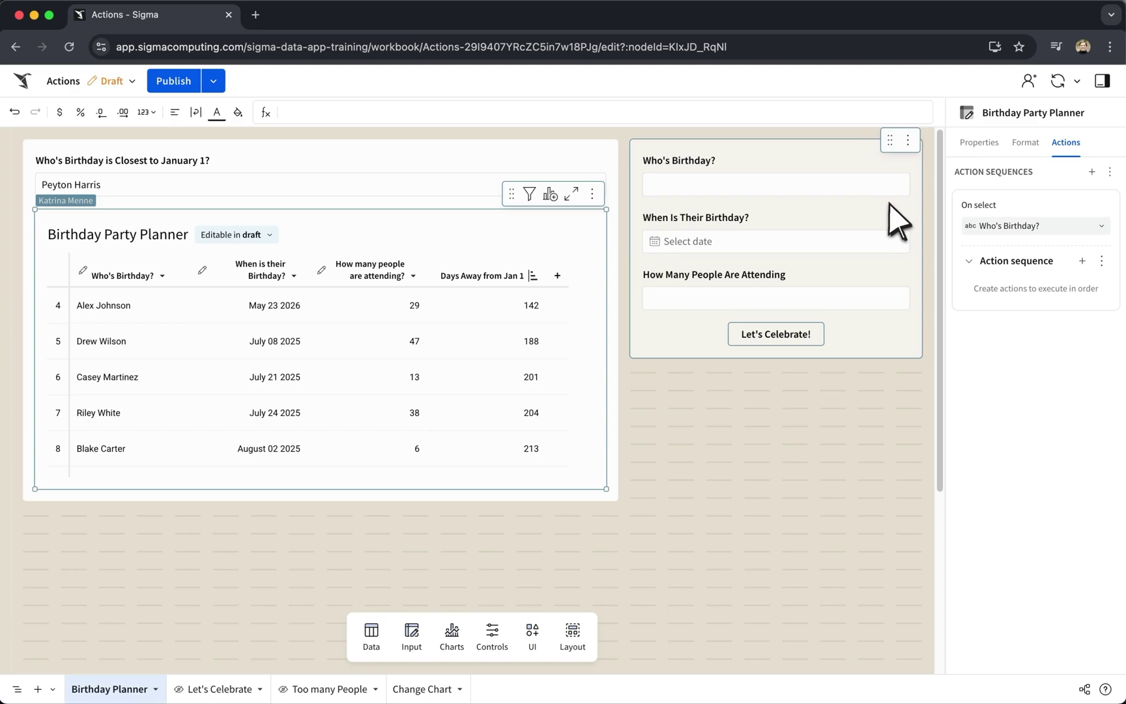
# On selecting How many people are attending? cells, set the How Many People Are Attending control from a formula.
pyautogui.click(1037, 226)
pyautogui.click(1024, 370)
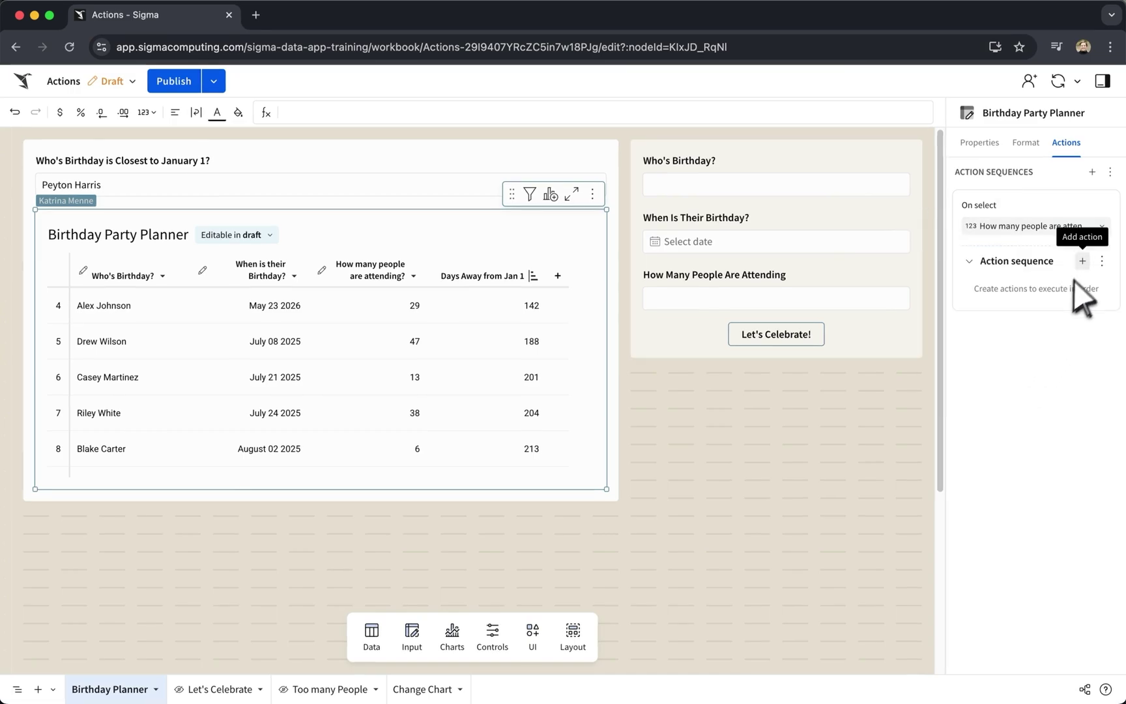
pyautogui.click(1082, 261)
pyautogui.click(785, 393)
pyautogui.write('how')
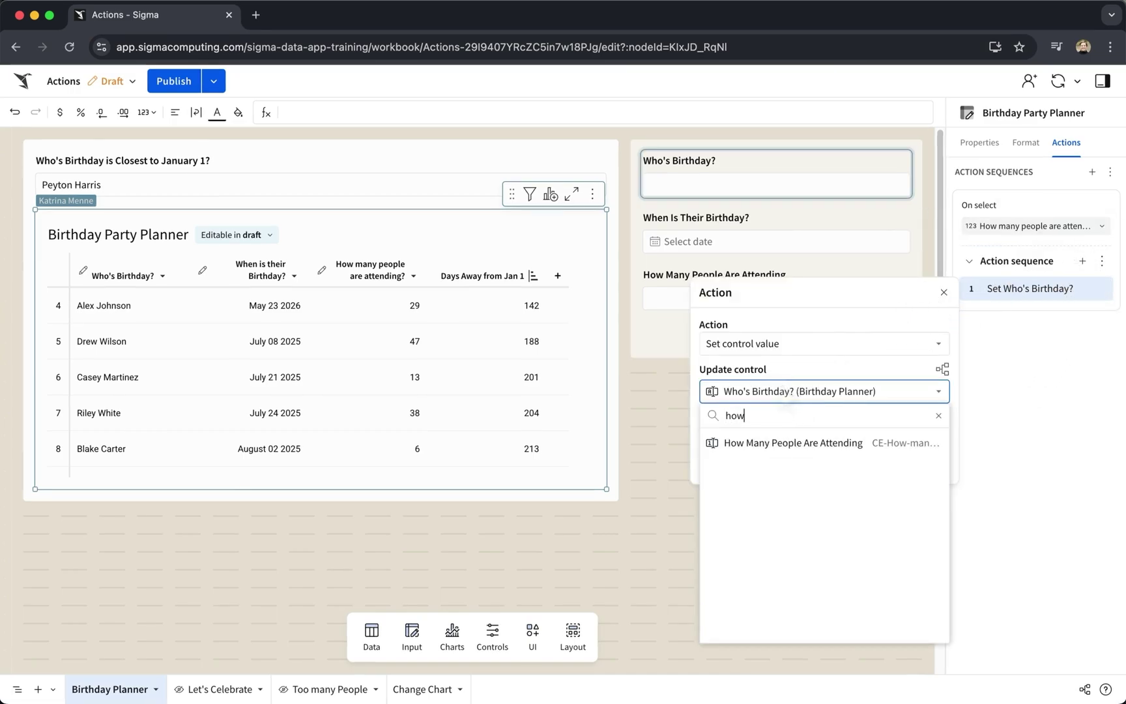
pyautogui.click(782, 443)
pyautogui.click(782, 436)
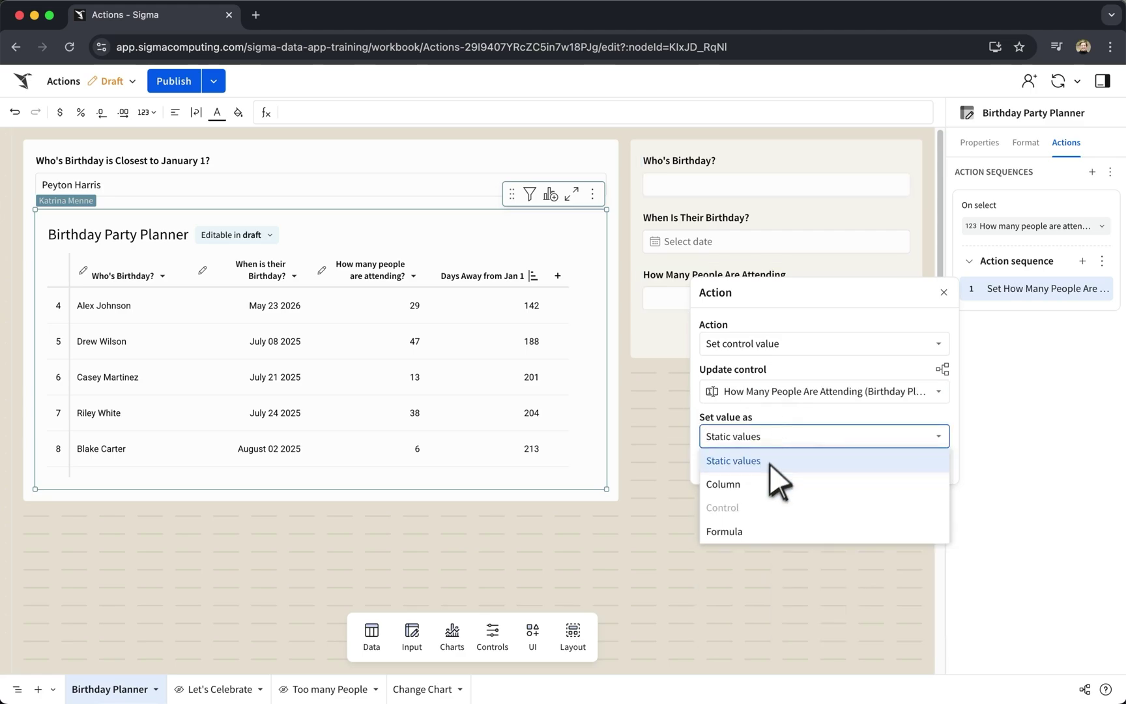
pyautogui.click(753, 528)
# Set the control's value formula to Sum of the How many people are attending? selection.
pyautogui.click(750, 463)
pyautogui.write('sum(')
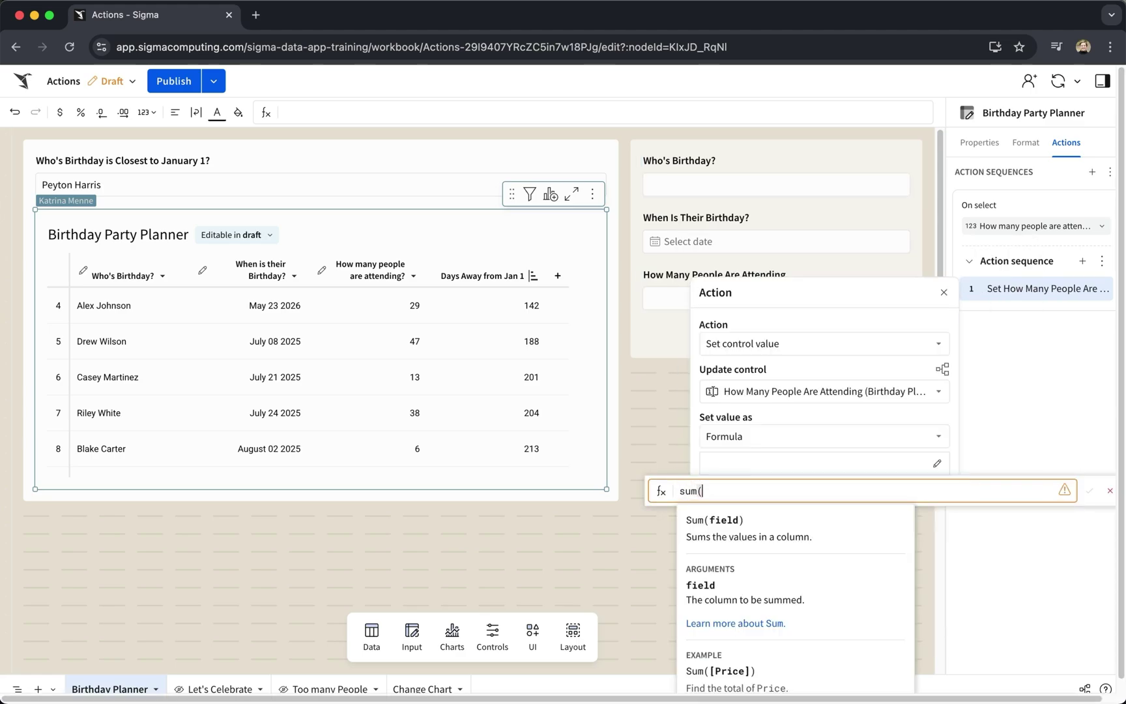
pyautogui.write('sele')
pyautogui.press('Tab')
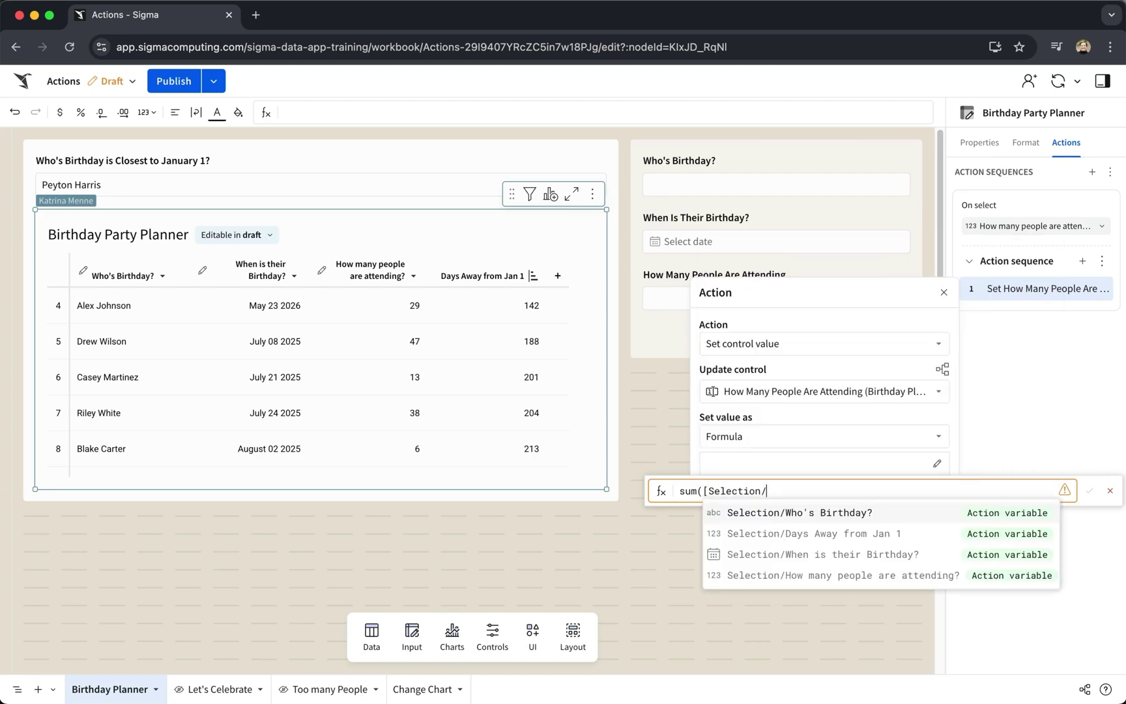
pyautogui.write('How')
pyautogui.press('Tab')
pyautogui.write(')')
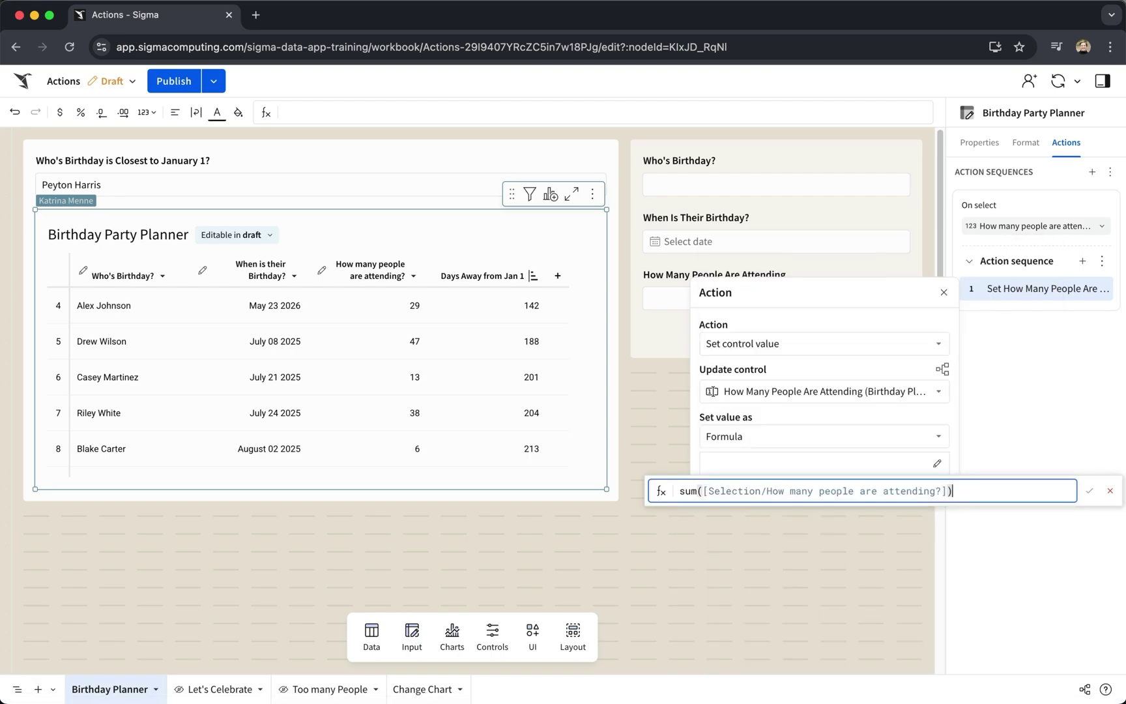
pyautogui.press('Return')
# Test the action by selecting attendance 29, then values 29 through 6.
pyautogui.click(407, 308)
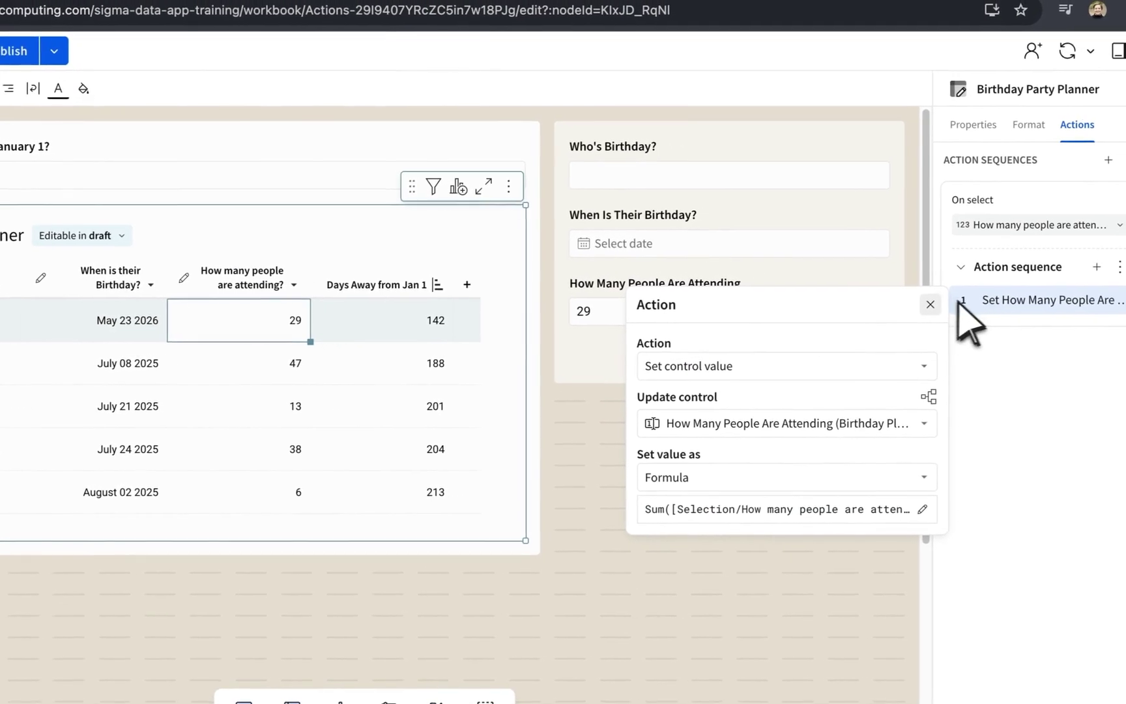
pyautogui.press('Escape')
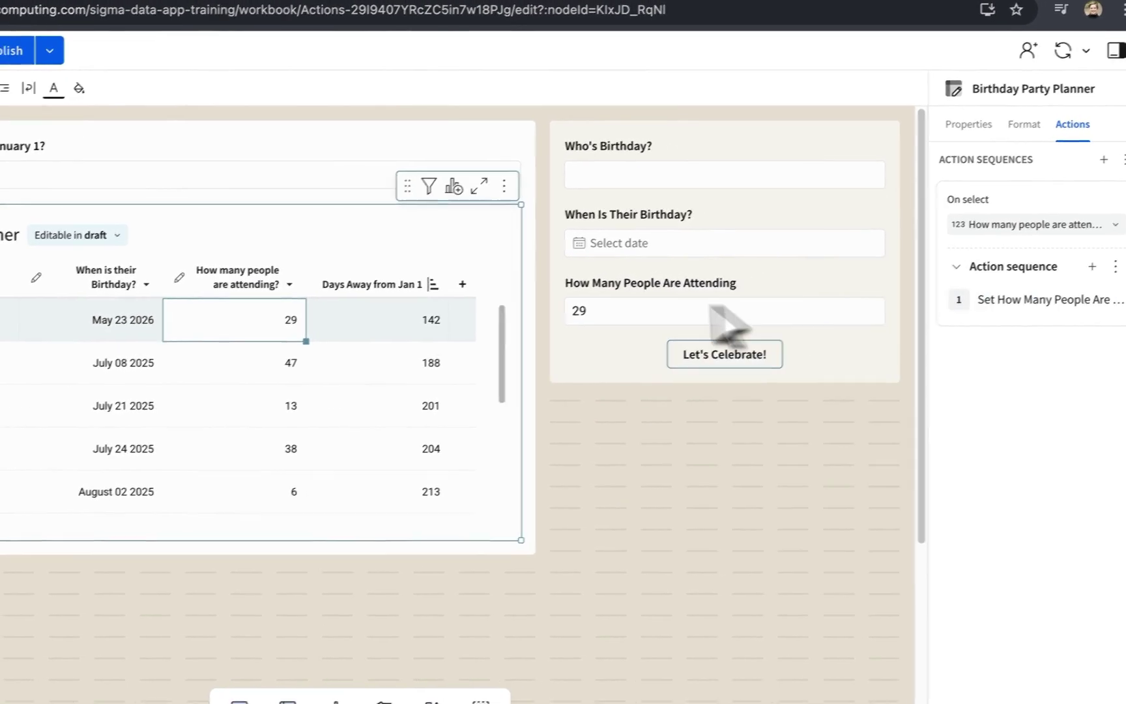
pyautogui.moveTo(256, 313); pyautogui.dragTo(259, 499)
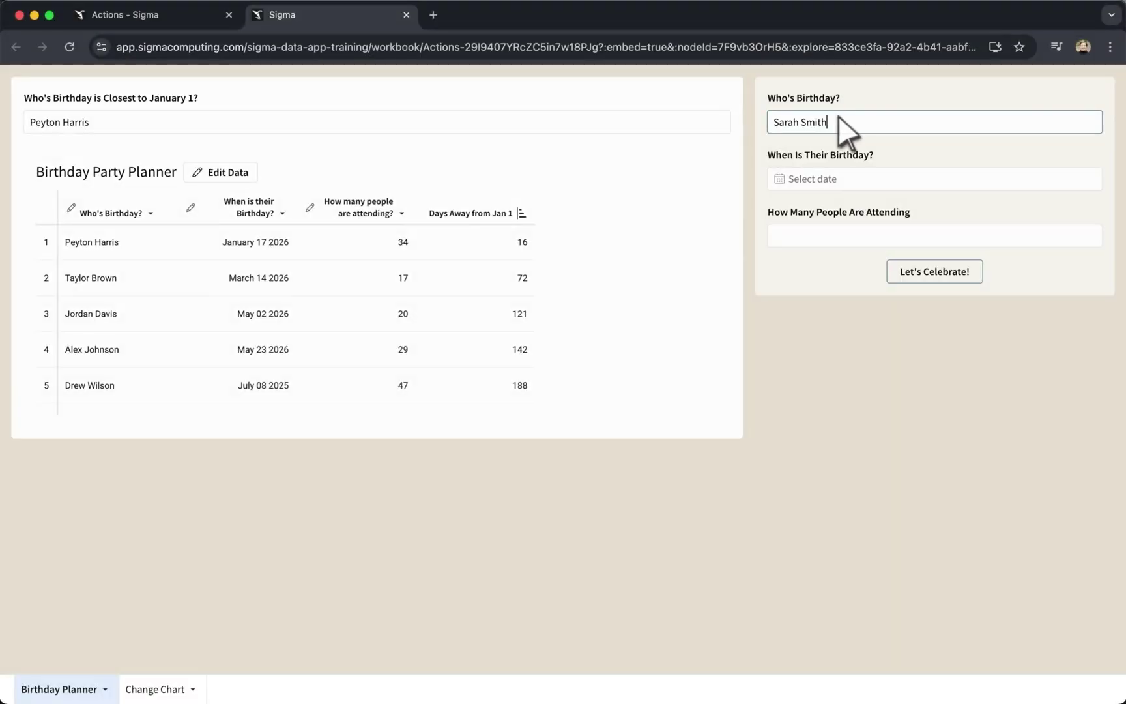
# Submit a January 2, 2025 birthday with Let's Celebrate! and close the thank-you modal.
pyautogui.click(822, 179)
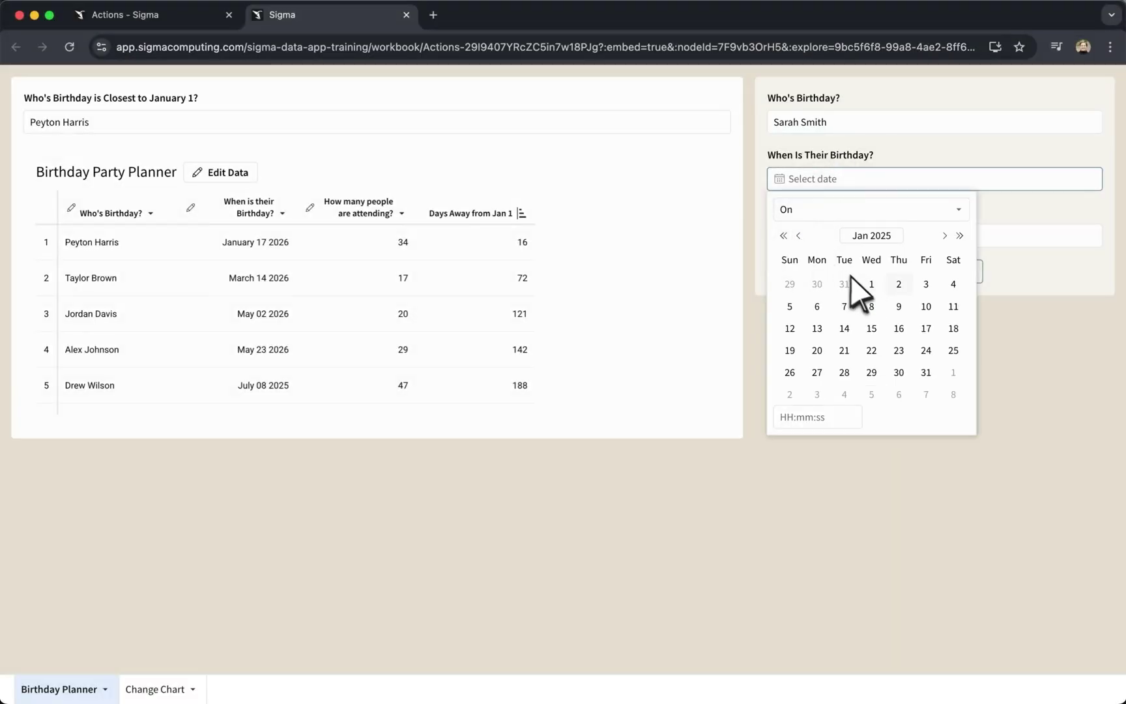
pyautogui.click(898, 284)
pyautogui.click(1005, 233)
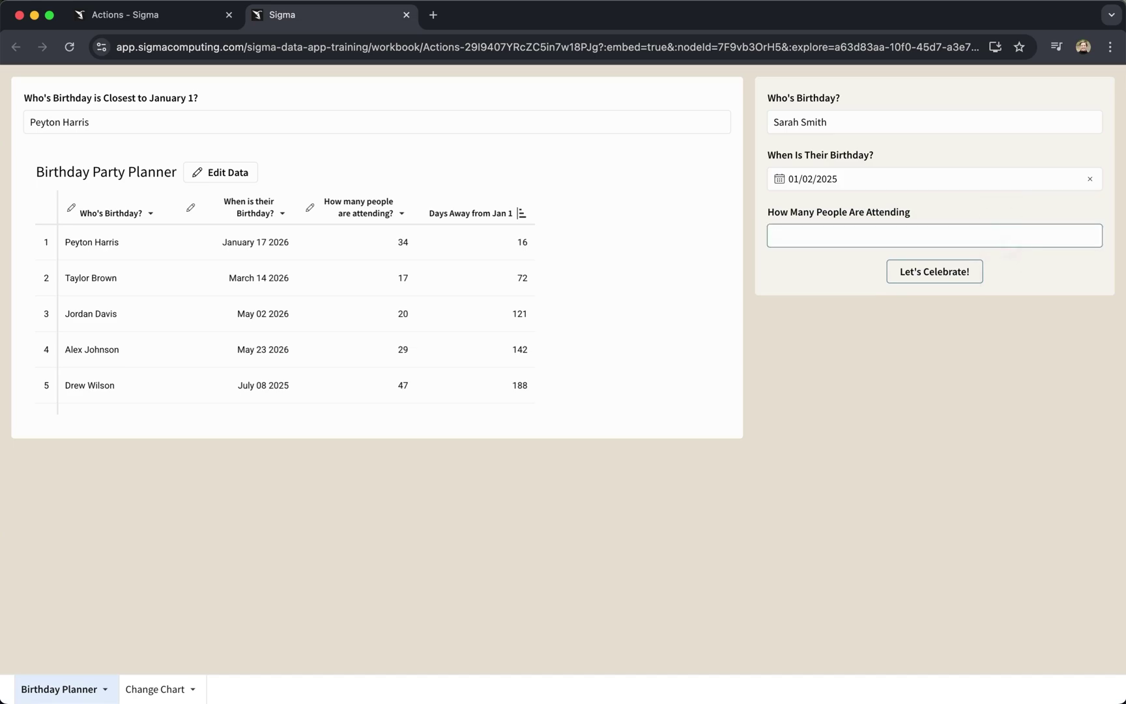
pyautogui.click(957, 271)
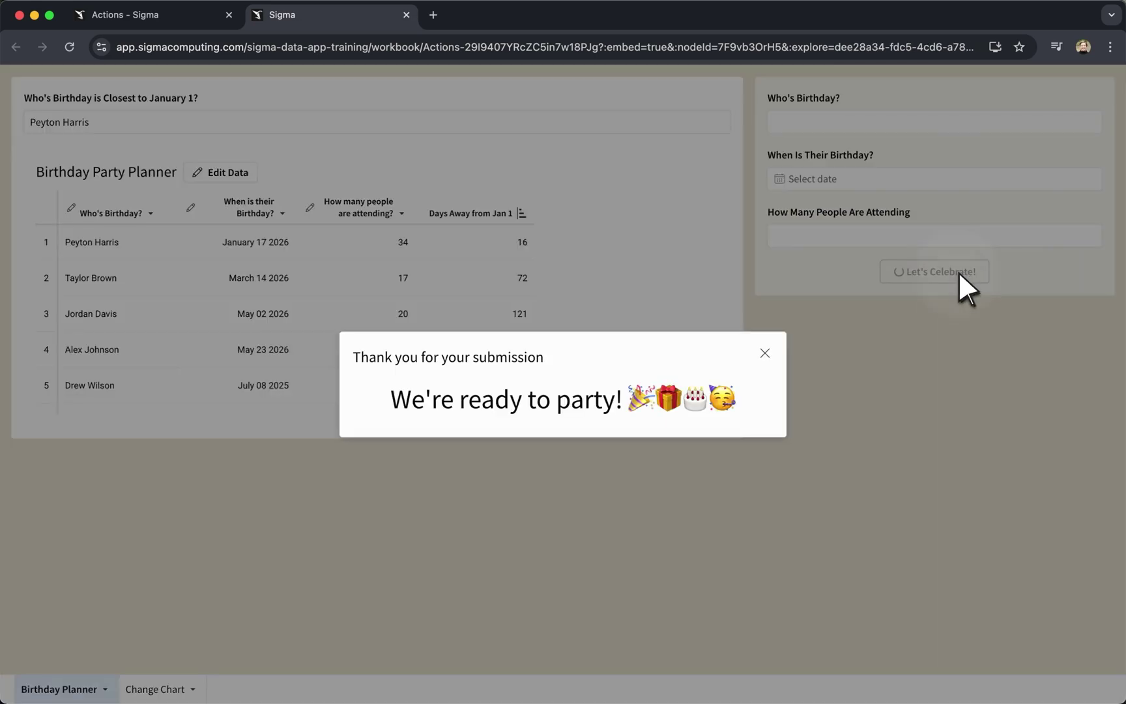
pyautogui.click(838, 329)
# Fill a second entry with a person's name, birthday 07/16/2025 and 2000 attendees.
pyautogui.click(810, 122)
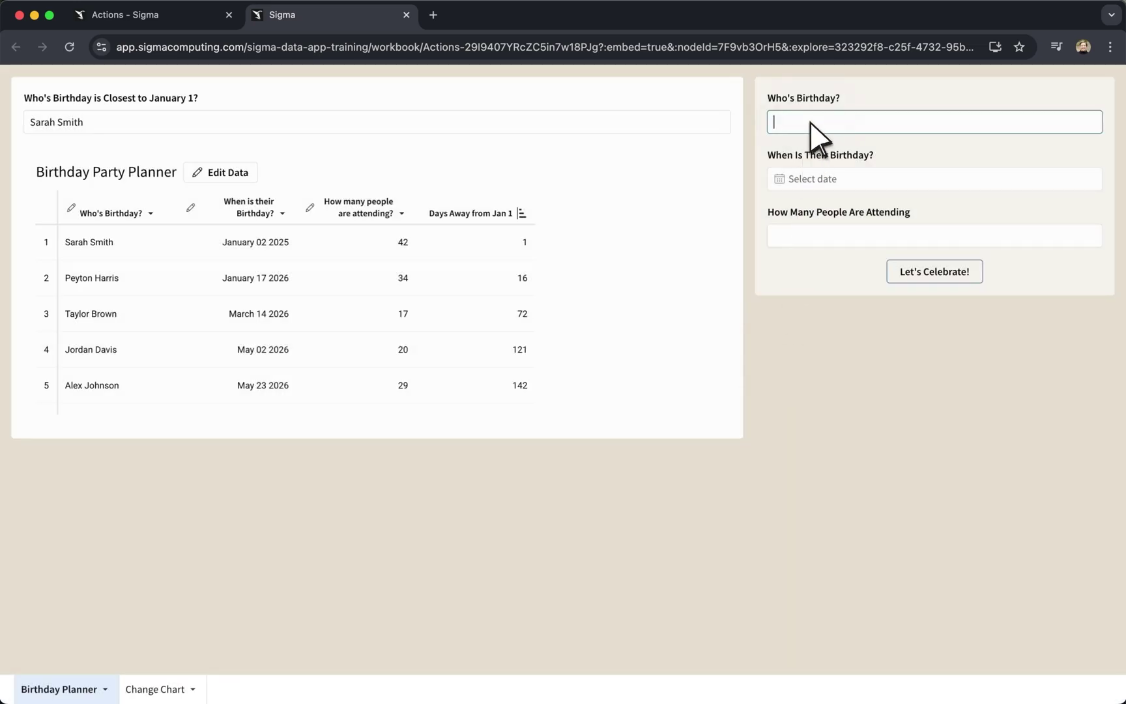
pyautogui.click(832, 180)
pyautogui.click(944, 235)
pyautogui.click(944, 235)
pyautogui.click(944, 235)
pyautogui.click(945, 235)
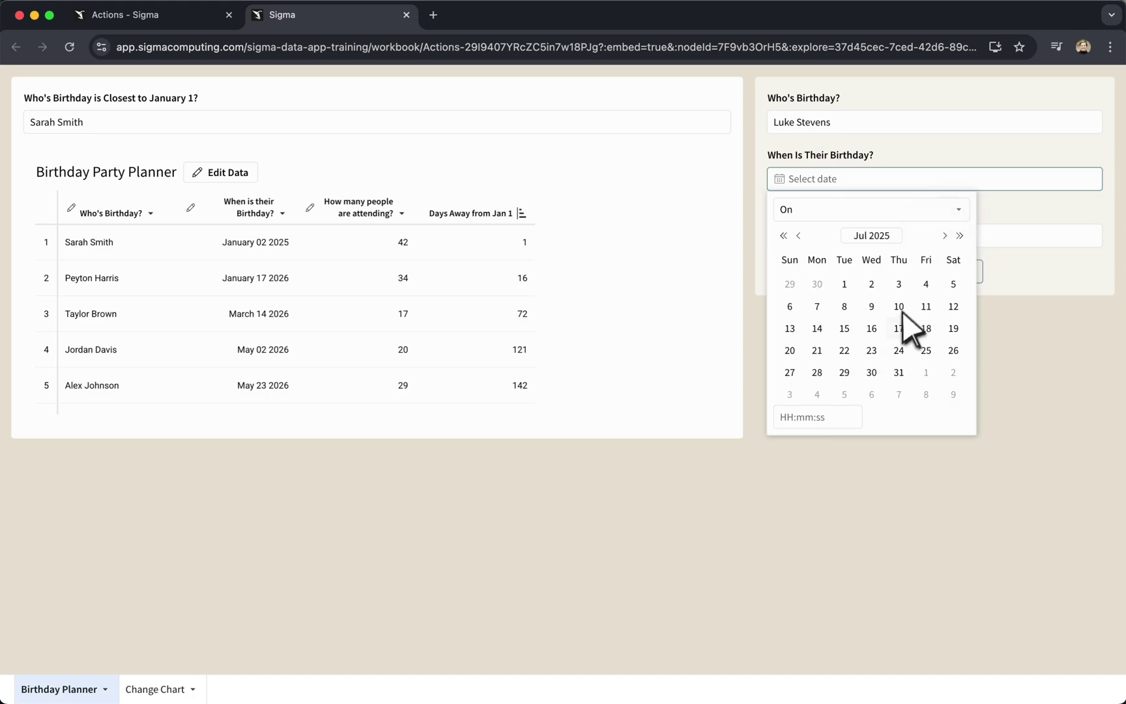
pyautogui.click(872, 328)
pyautogui.click(1022, 237)
pyautogui.write('2000')
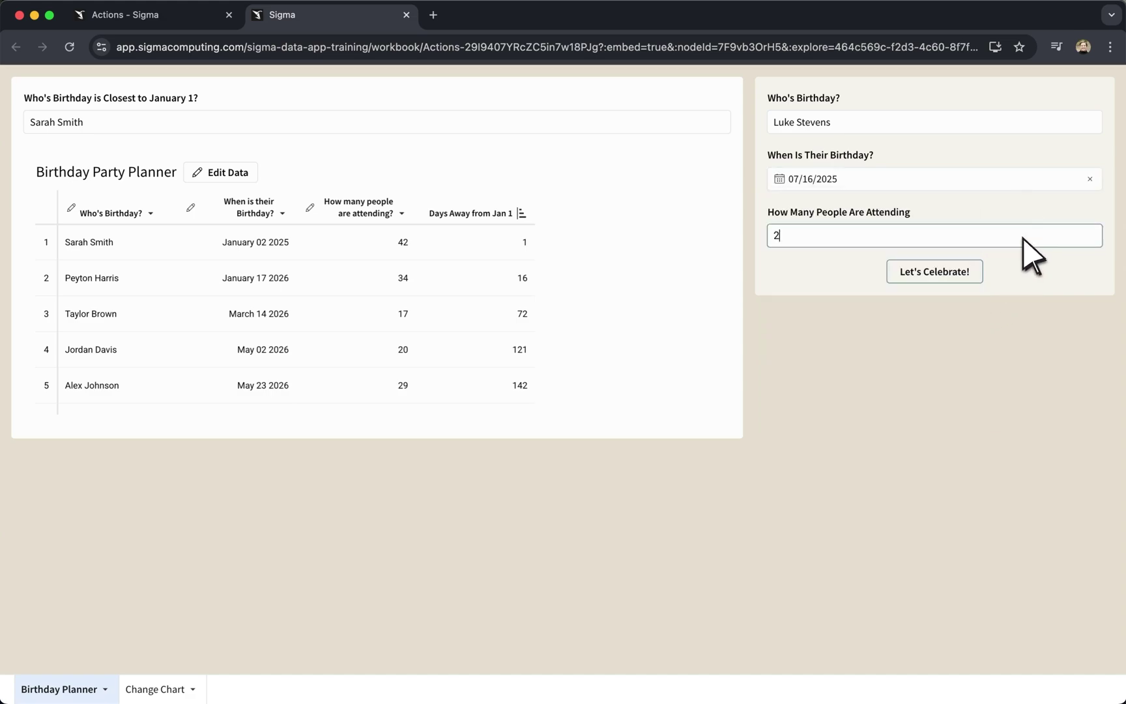